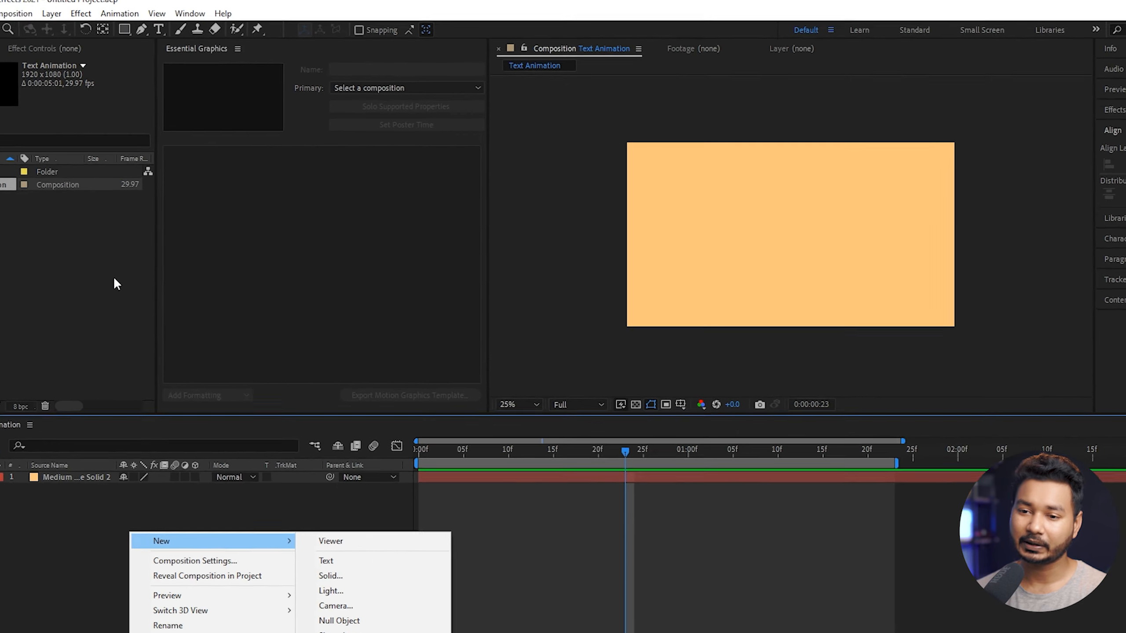
Add a horizontal text layer reading "HELLO WORLD!" to the Text Animation composition.
click(155, 249)
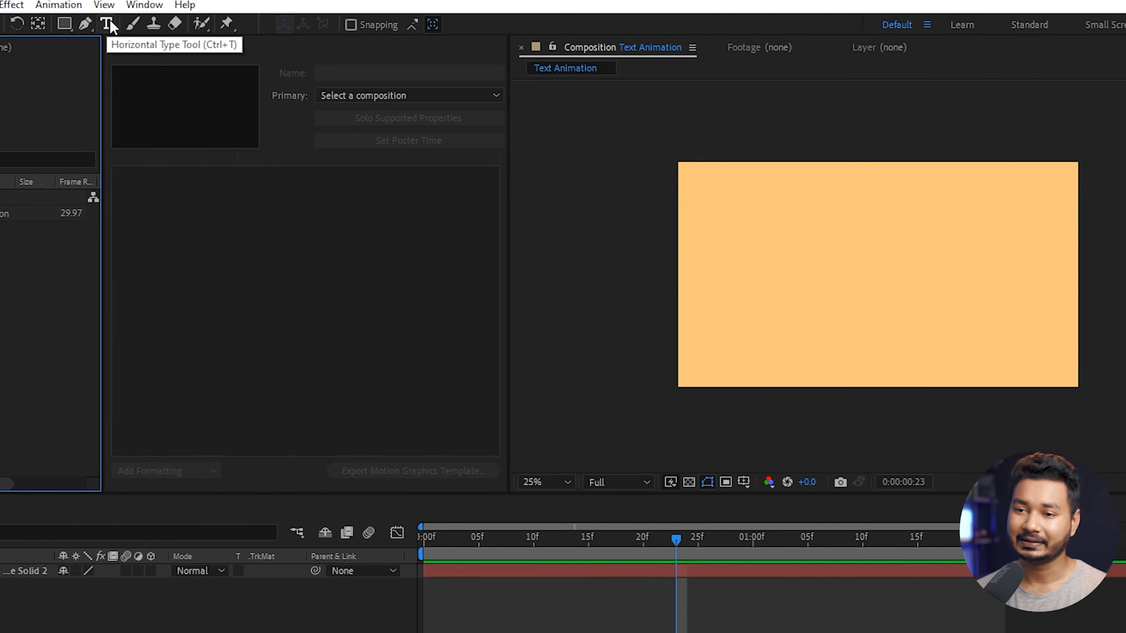
click(106, 24)
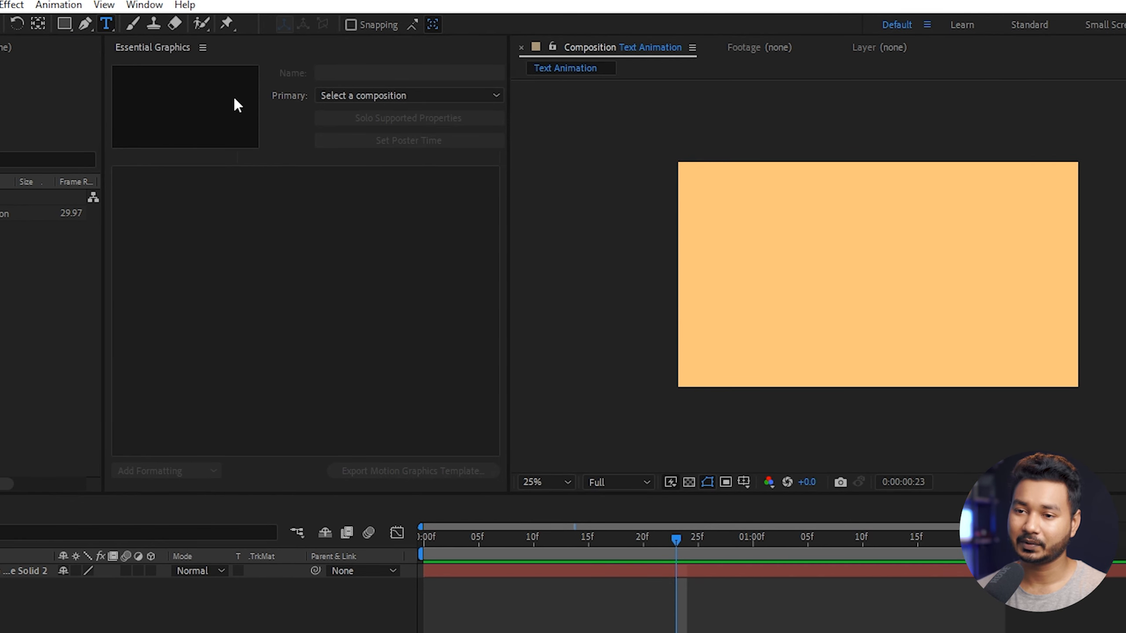
click(485, 252)
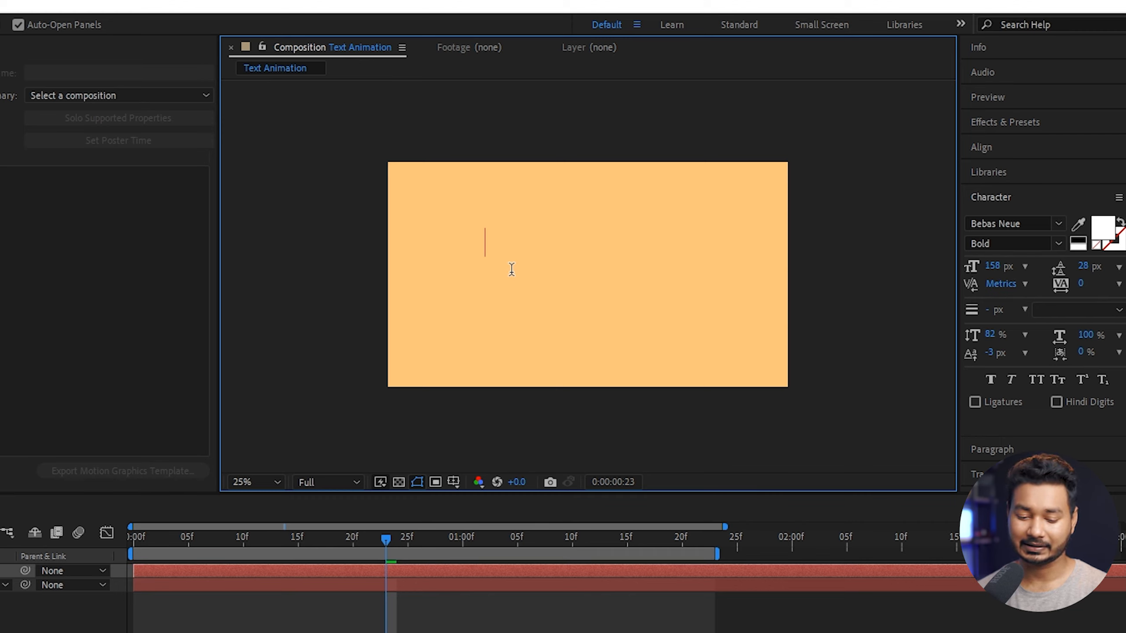
text(HE)
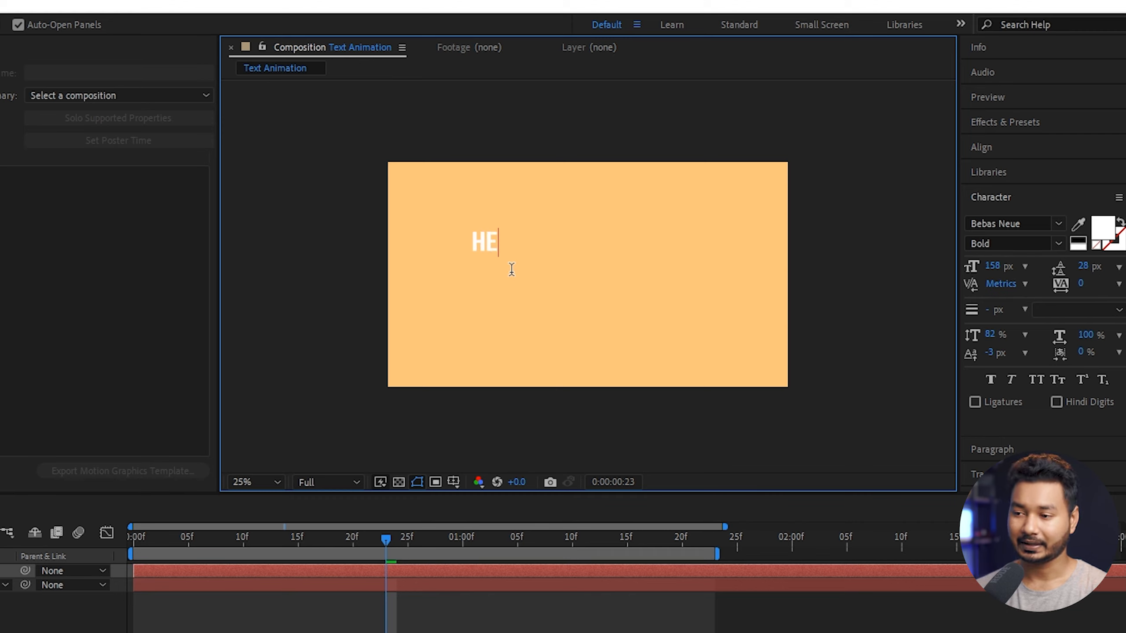
text(LLO WORLD!)
Align the HELLO WORLD! text to the composition, centred both horizontally and vertically.
key(ctrl+a)
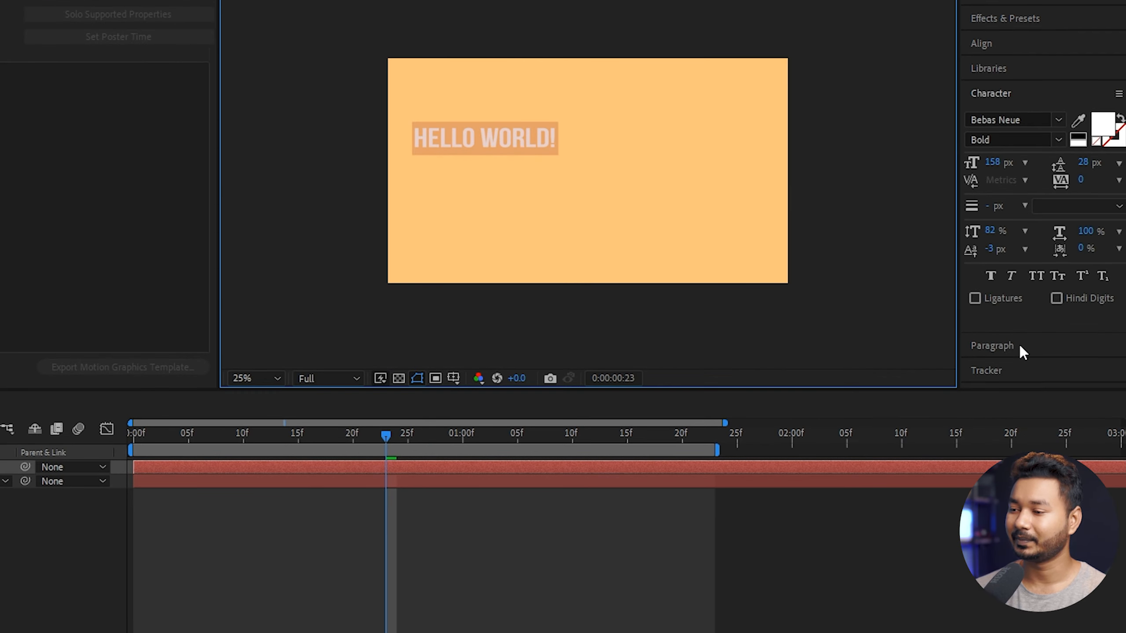
click(1019, 347)
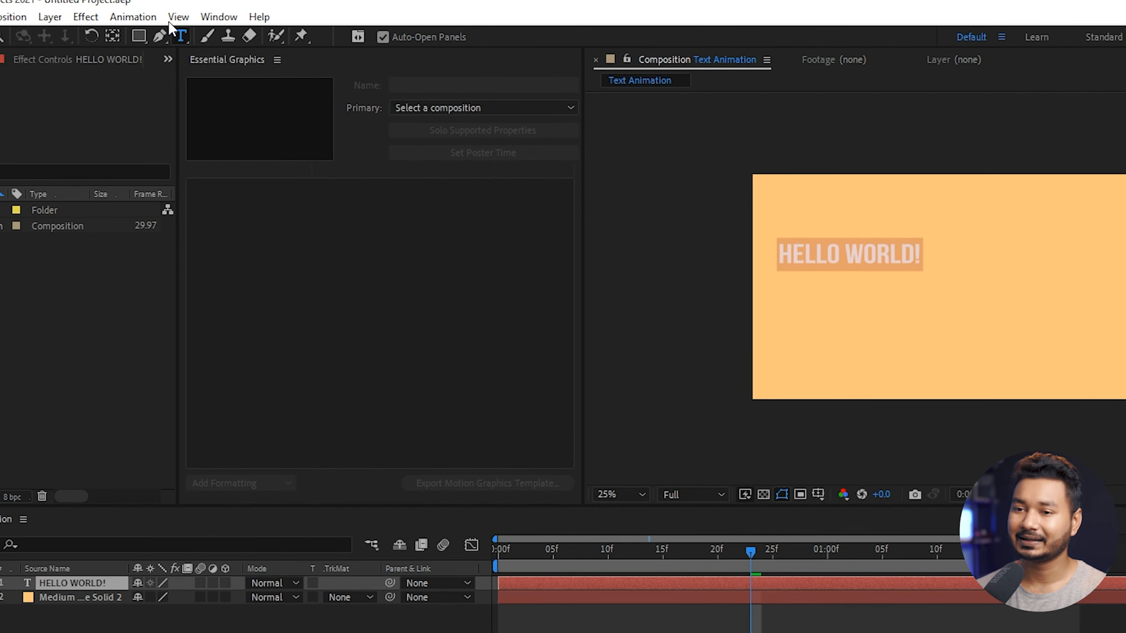
click(215, 17)
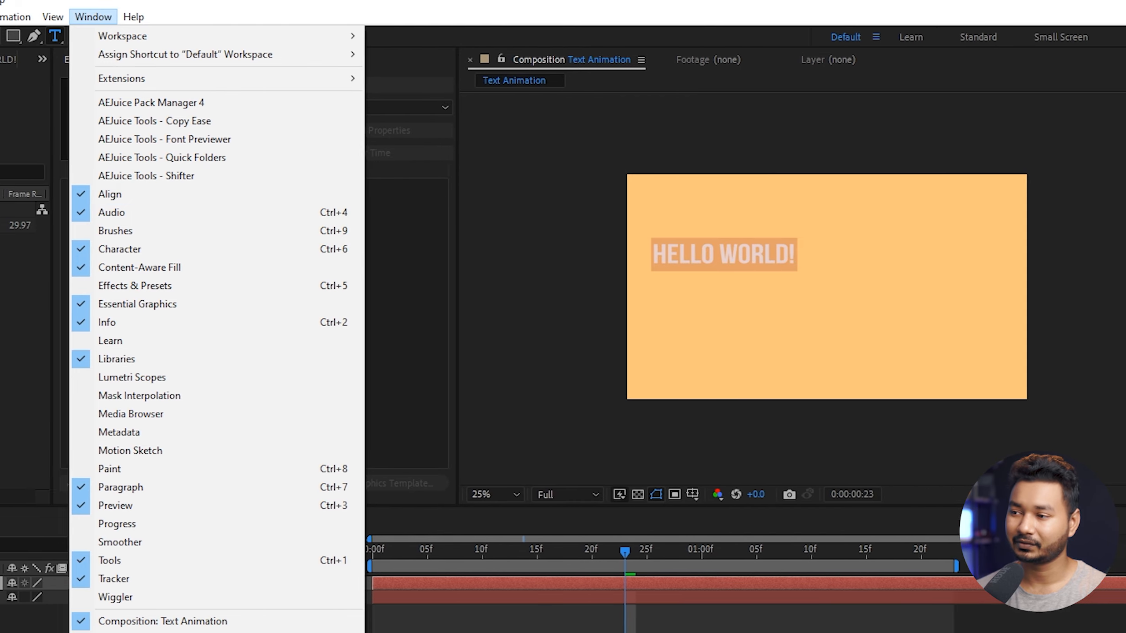
click(110, 194)
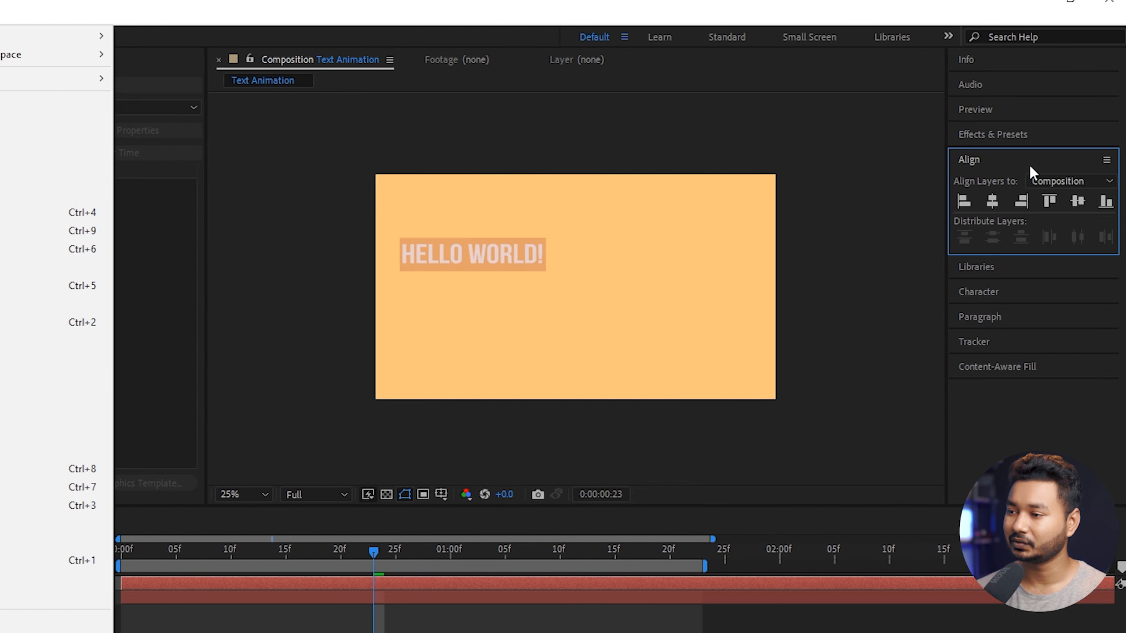
click(1098, 184)
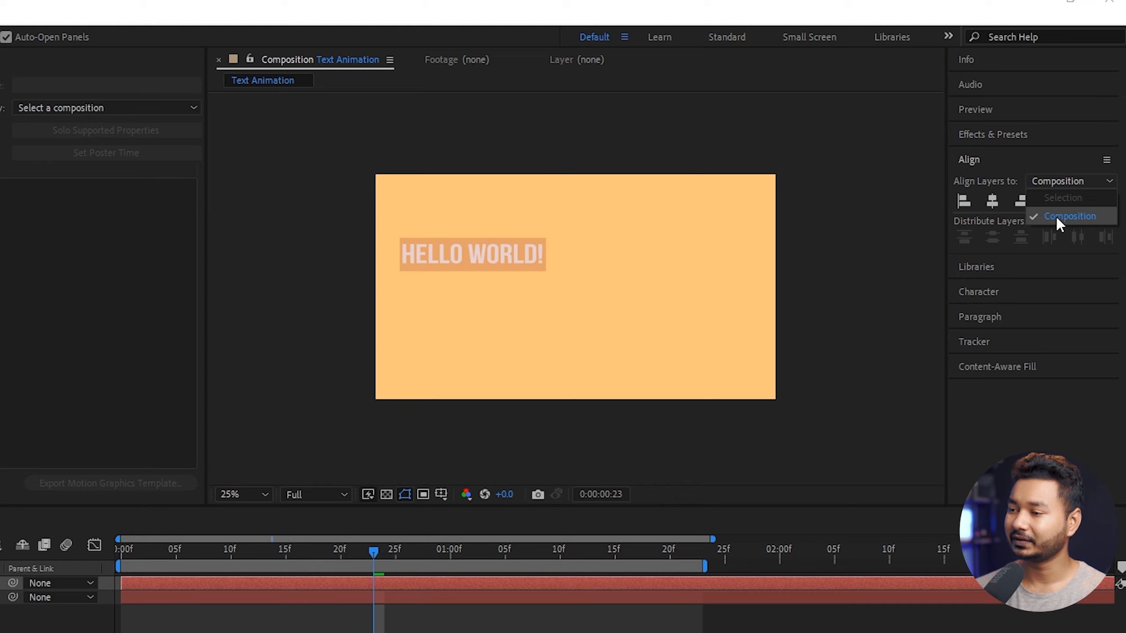
click(1037, 218)
click(995, 205)
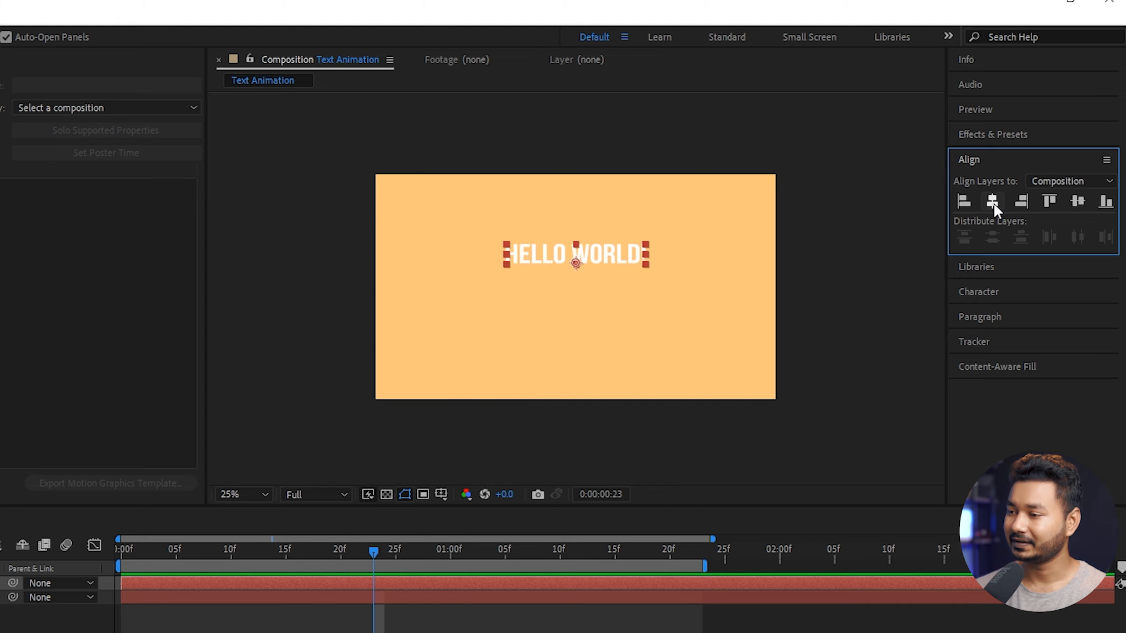
click(1078, 202)
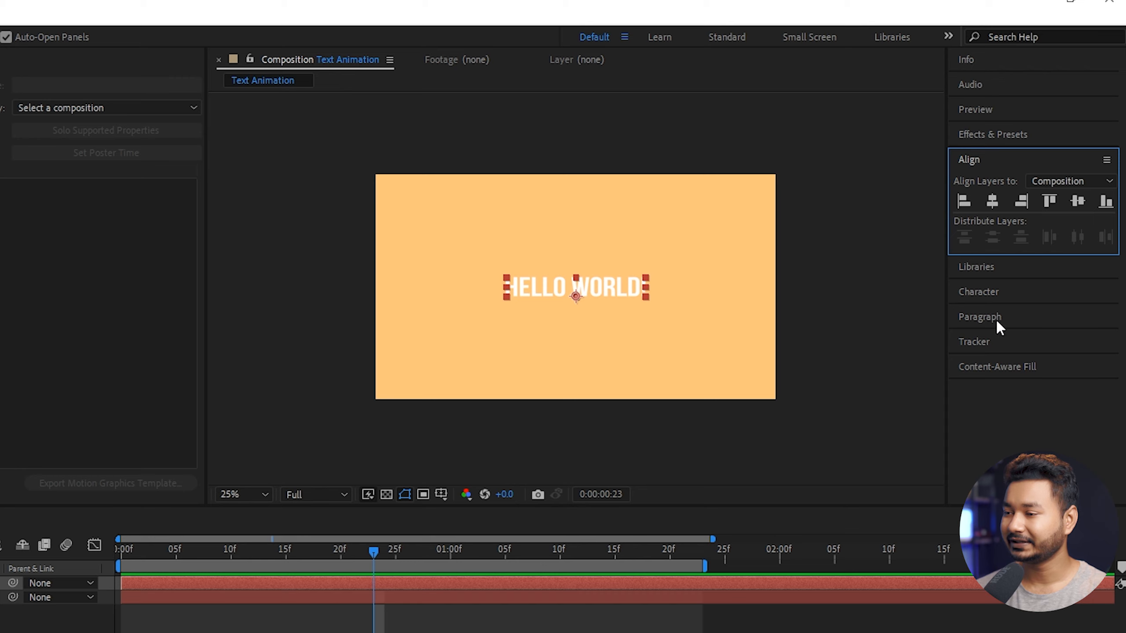
Set the font size of the HELLO WORLD! text to 186 px.
click(999, 288)
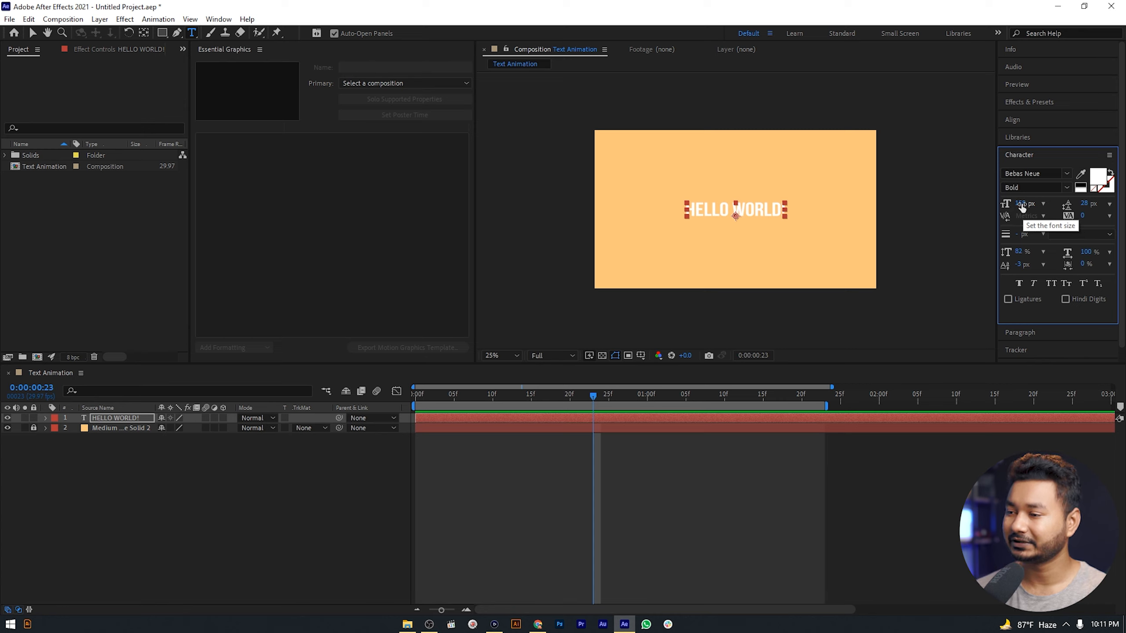
drag(1018, 205, 1042, 206)
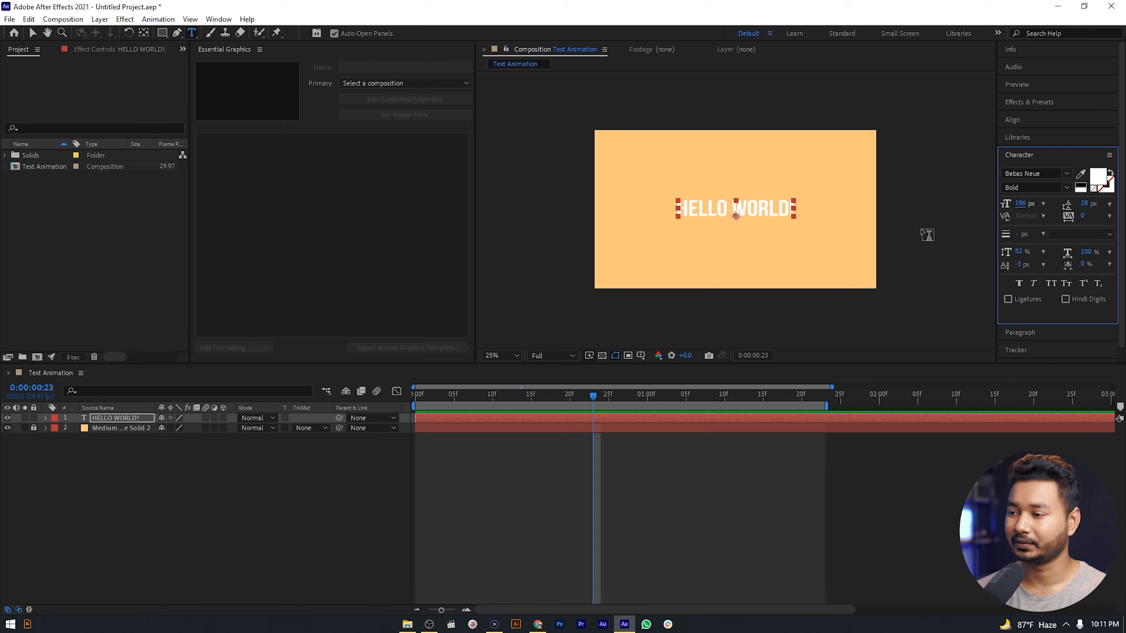
Try red FF1C1C and near-black 181818 as the text fill colour, and return it to white FFFFFF.
click(1098, 181)
click(557, 241)
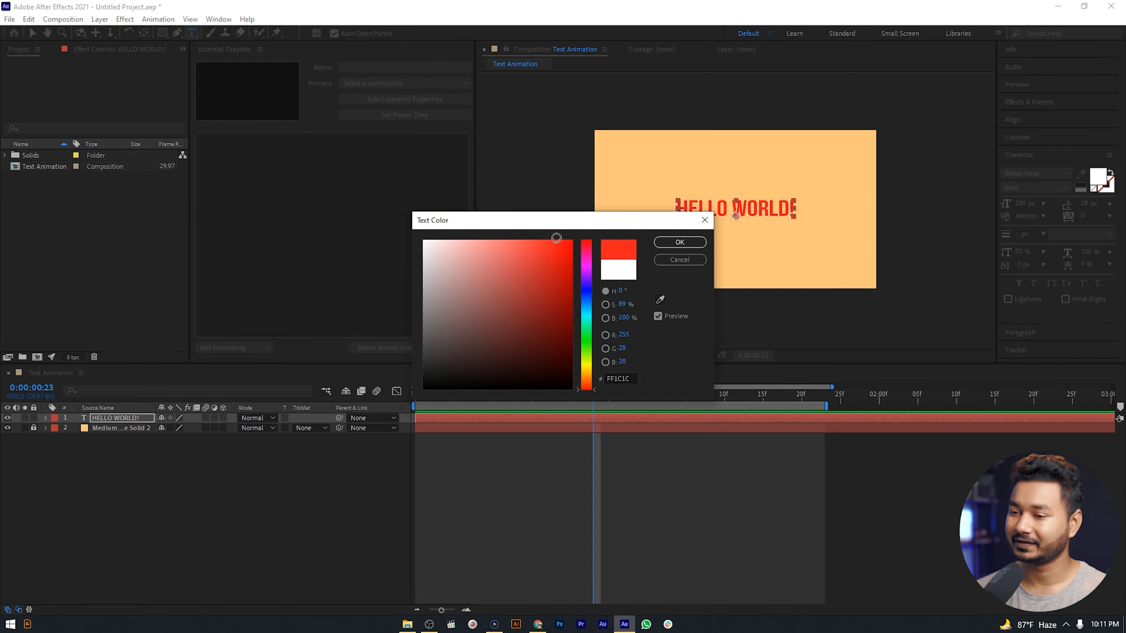
click(426, 375)
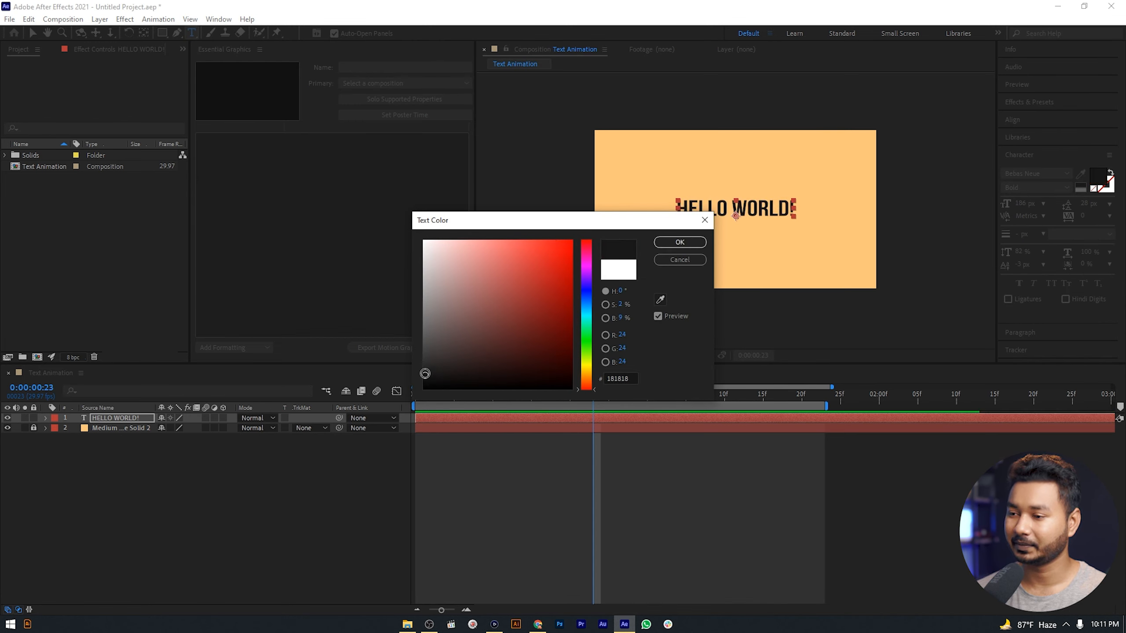
click(425, 241)
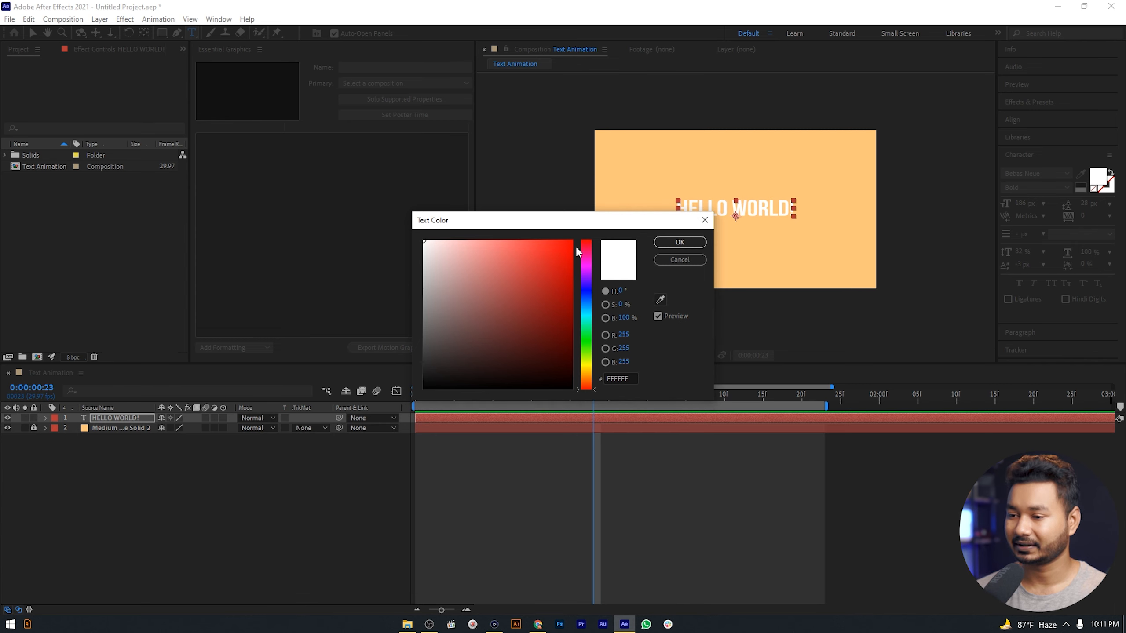
click(679, 243)
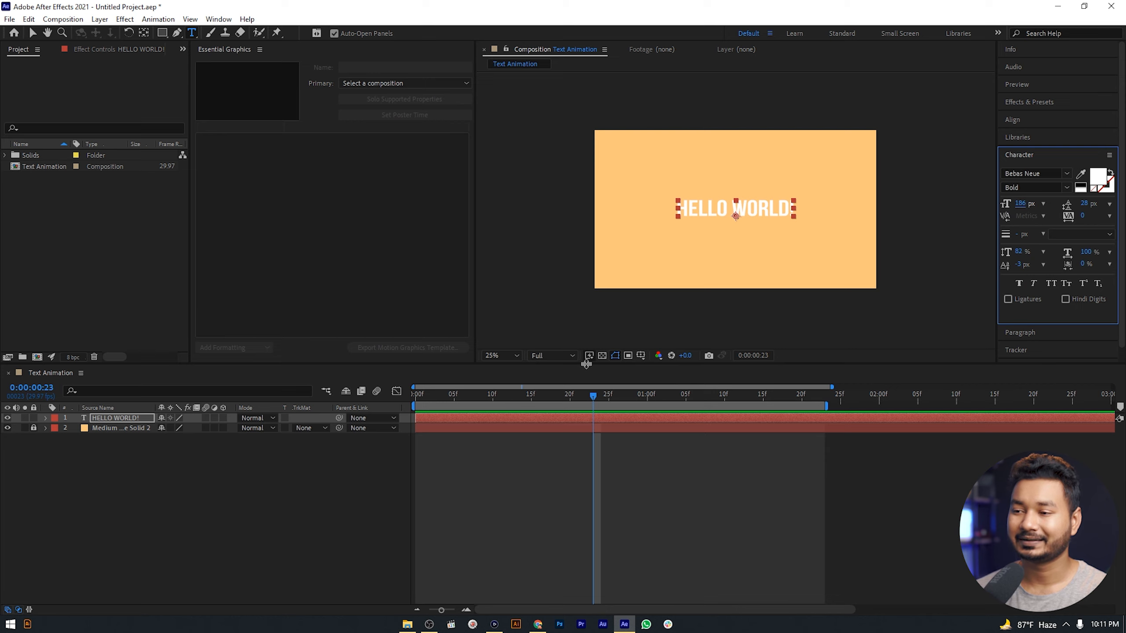
Draw an open wavy mask path on the HELLO WORLD! layer with the Pen tool, running past both side edges of the composition.
click(148, 426)
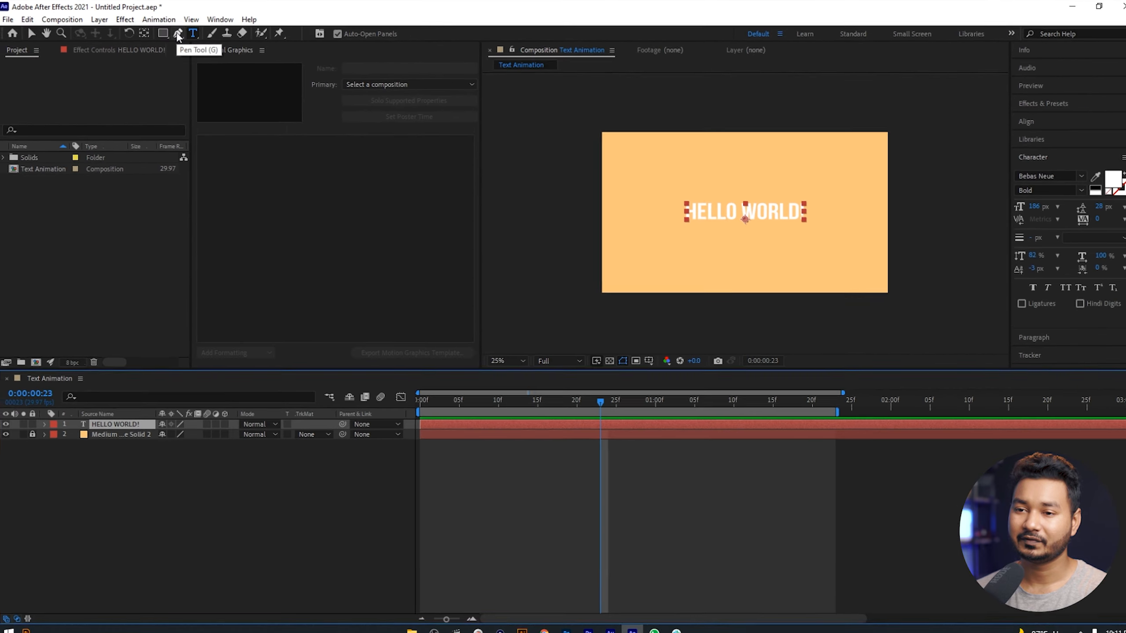
click(178, 35)
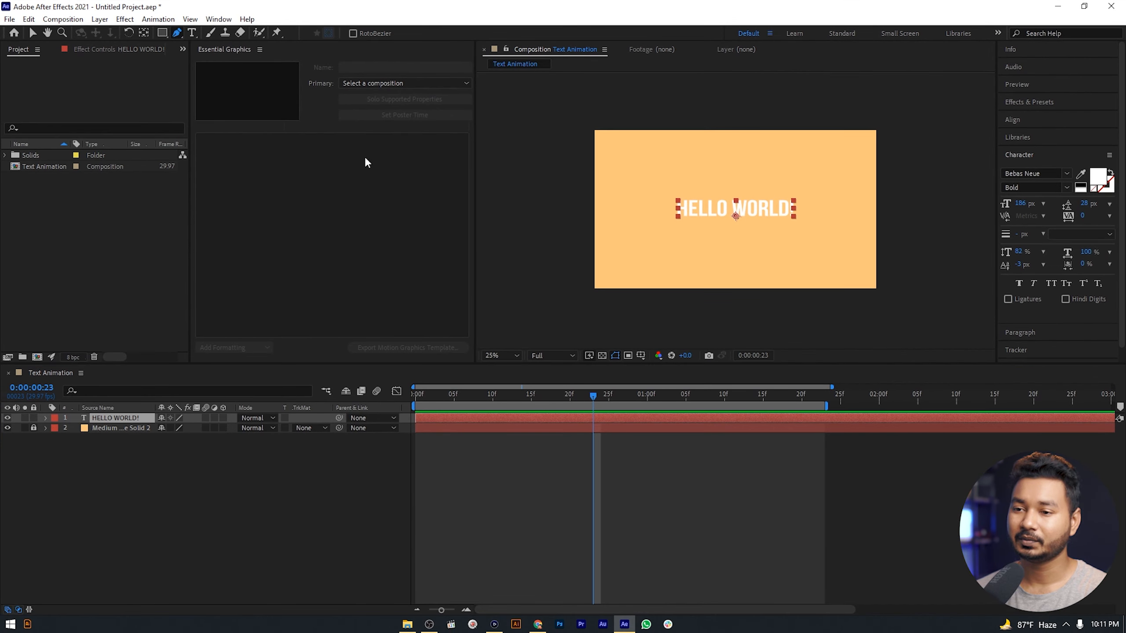
click(562, 220)
drag(617, 240, 630, 227)
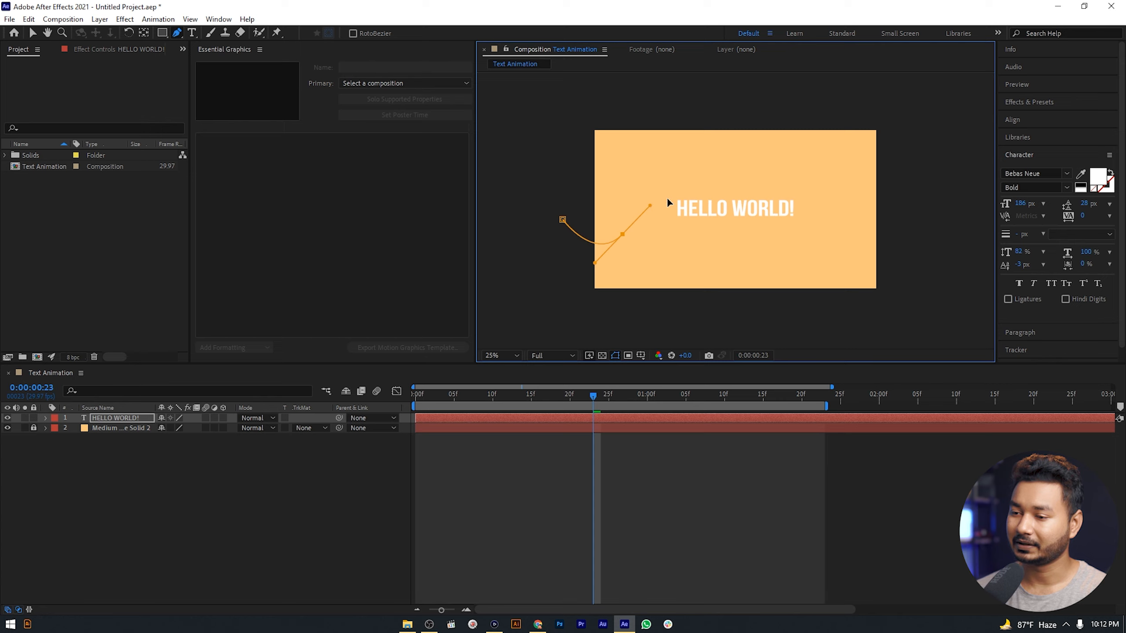
drag(715, 207, 748, 240)
drag(829, 219, 851, 162)
key(ctrl+z)
drag(913, 217, 925, 241)
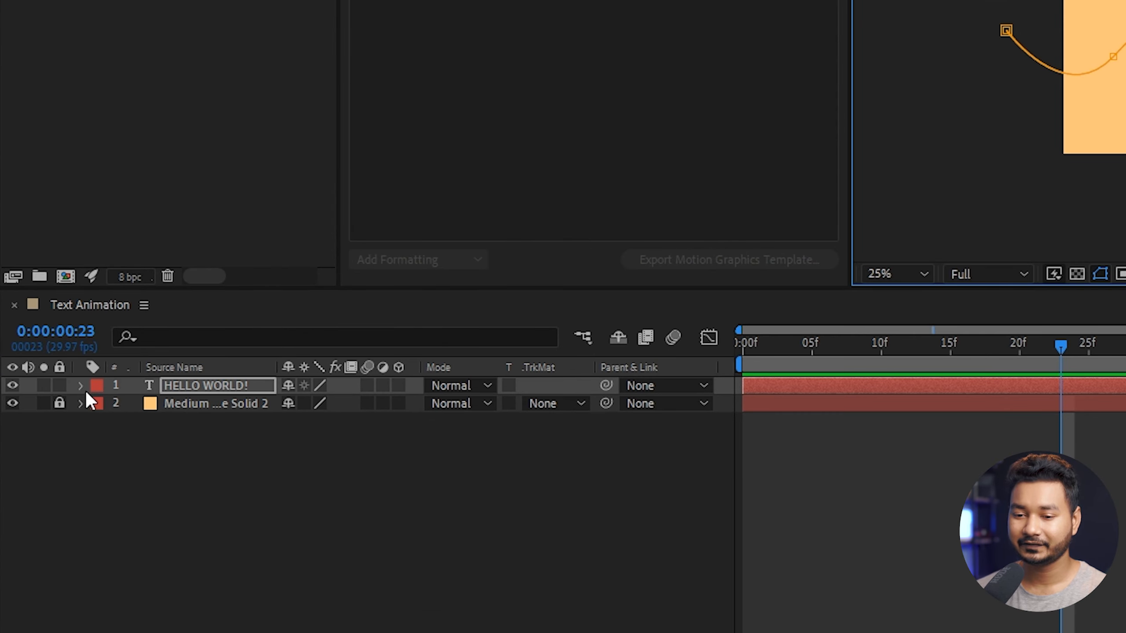
Set the HELLO WORLD! layer's text path to Mask 1 in its Path Options.
click(81, 387)
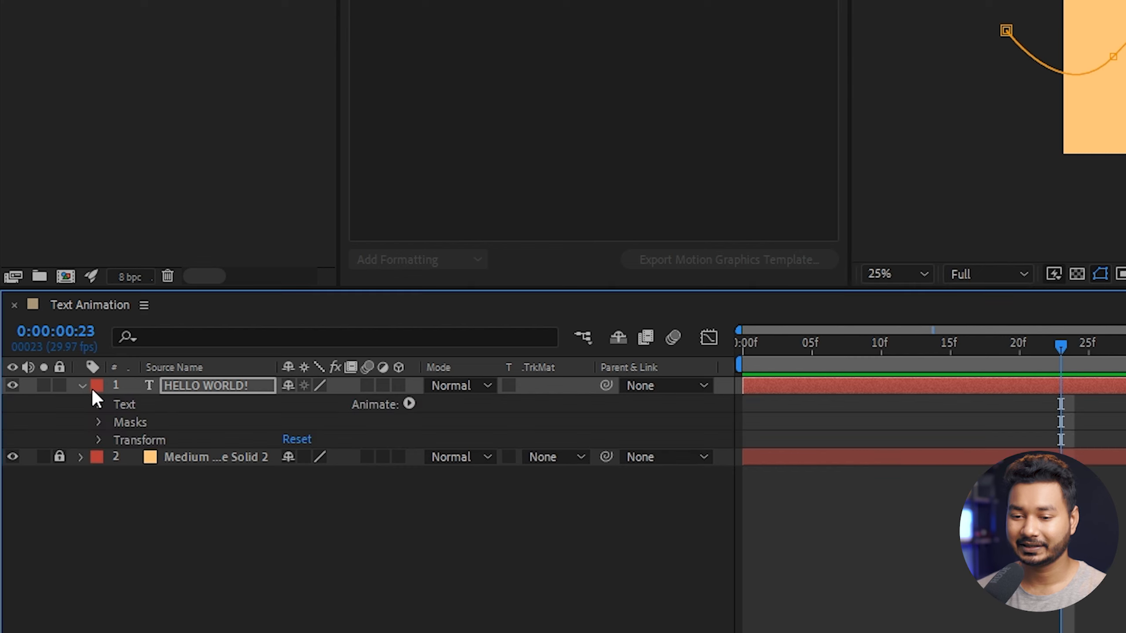
click(99, 421)
click(98, 424)
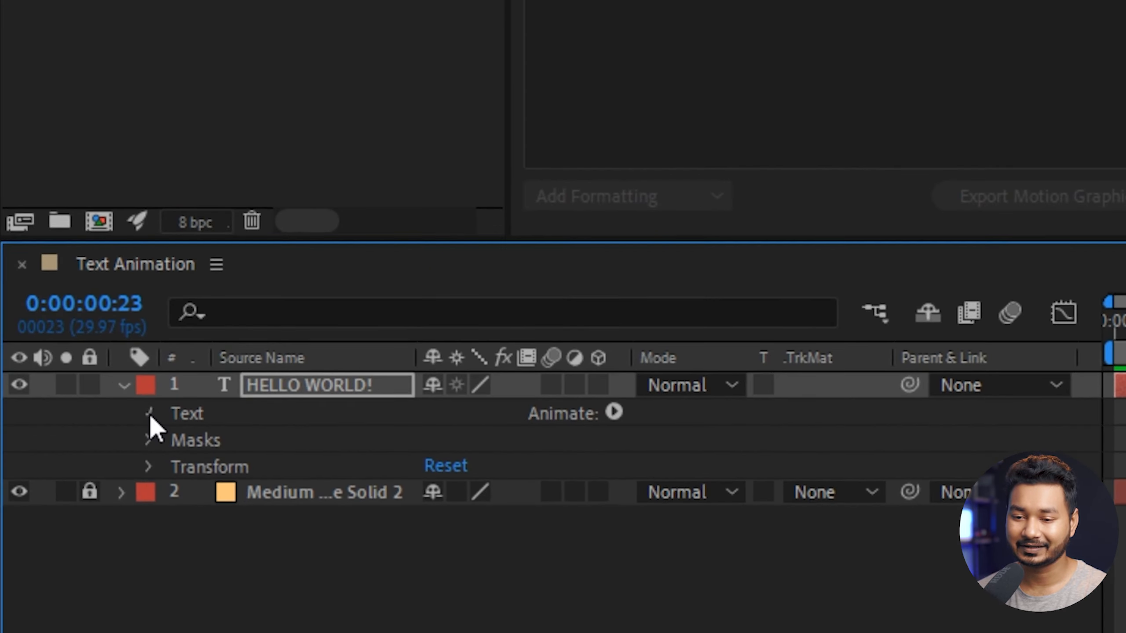
click(150, 414)
click(177, 369)
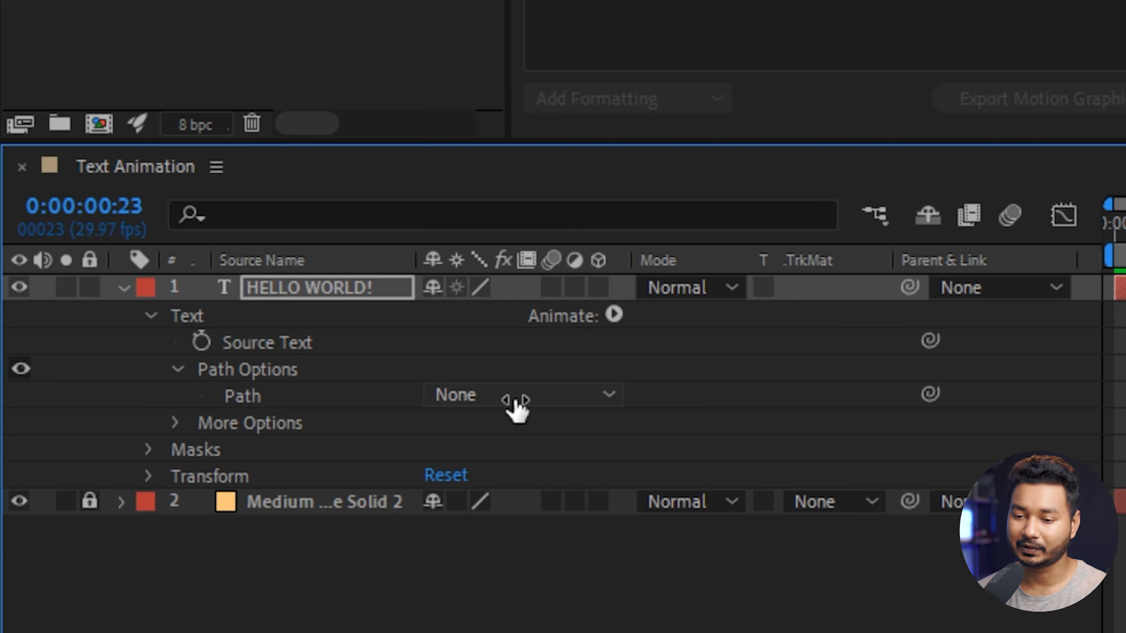
click(511, 394)
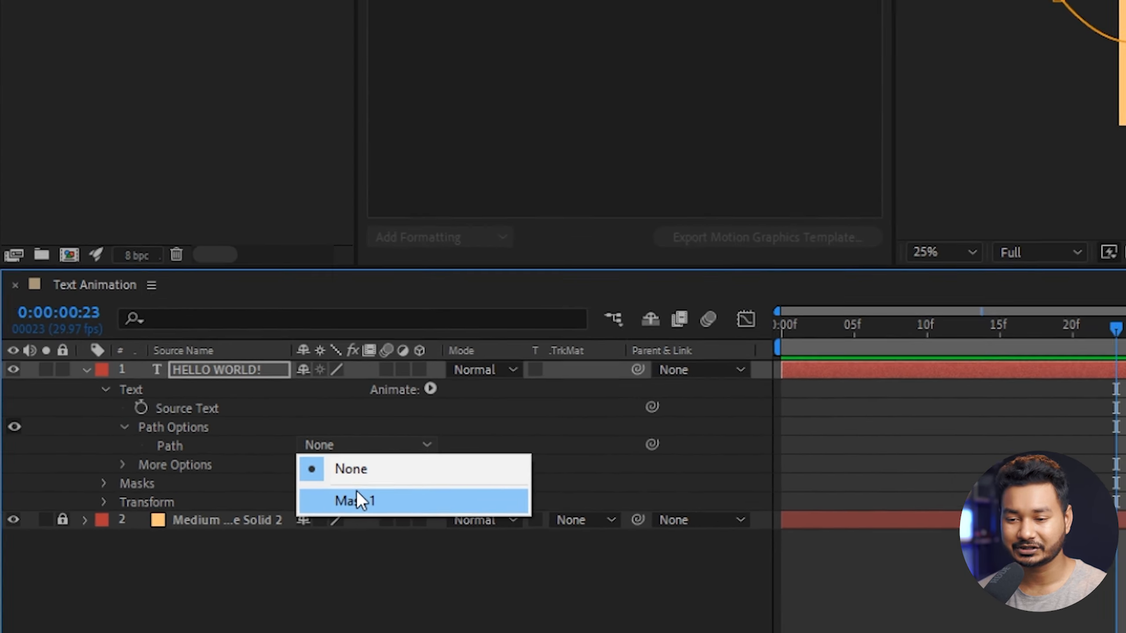
click(514, 414)
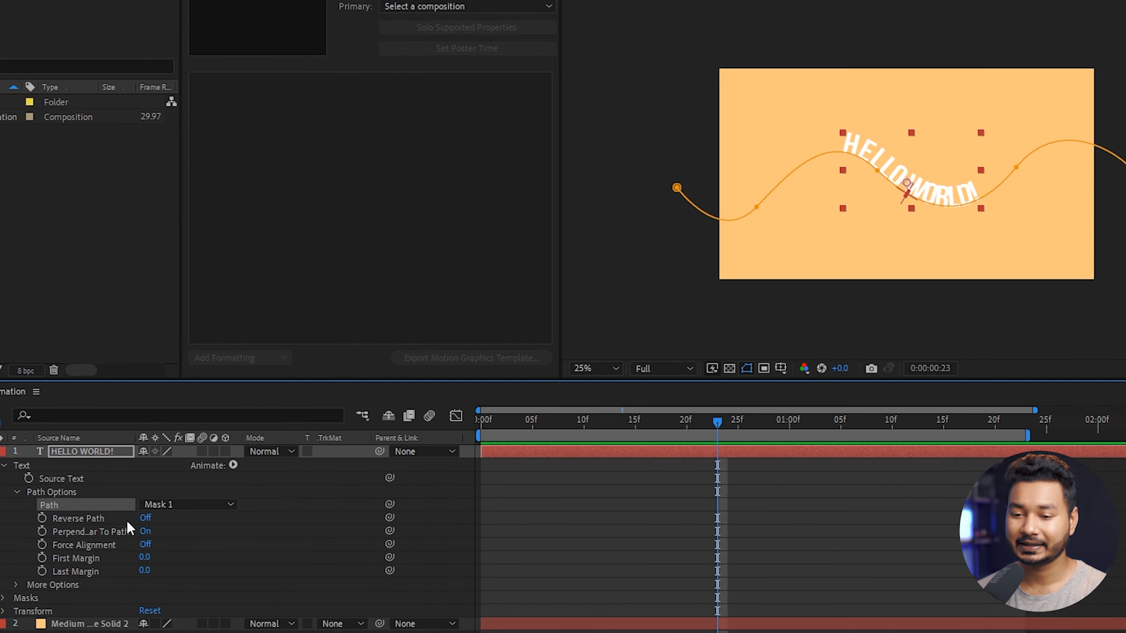
Try the Reverse Path option and set the text path's First Margin to -123.
click(145, 519)
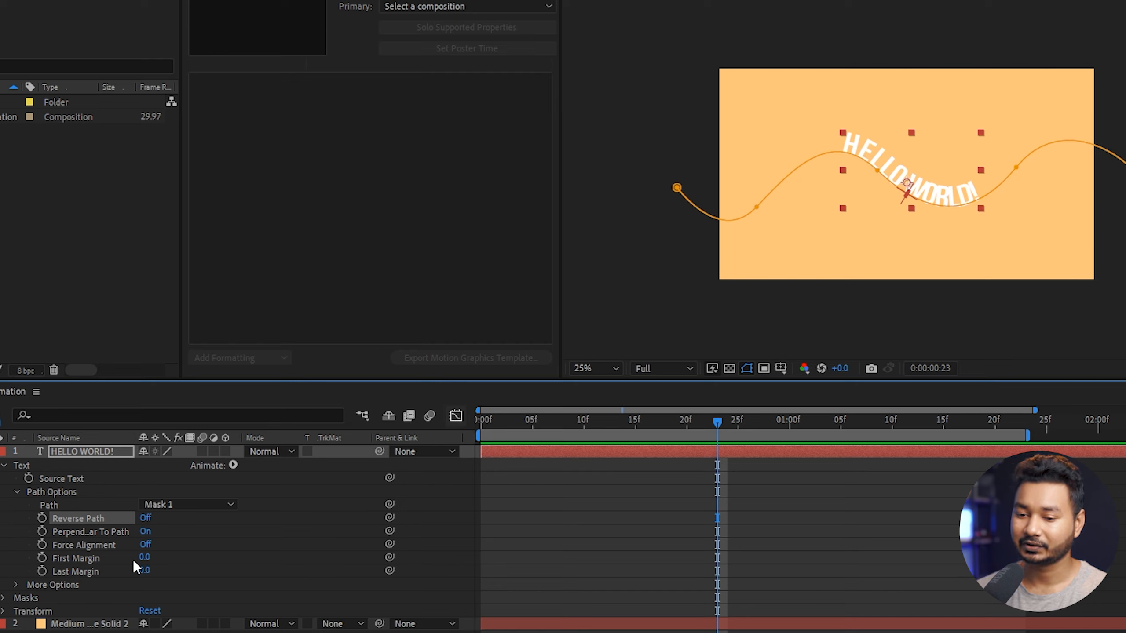
drag(145, 558, 91, 559)
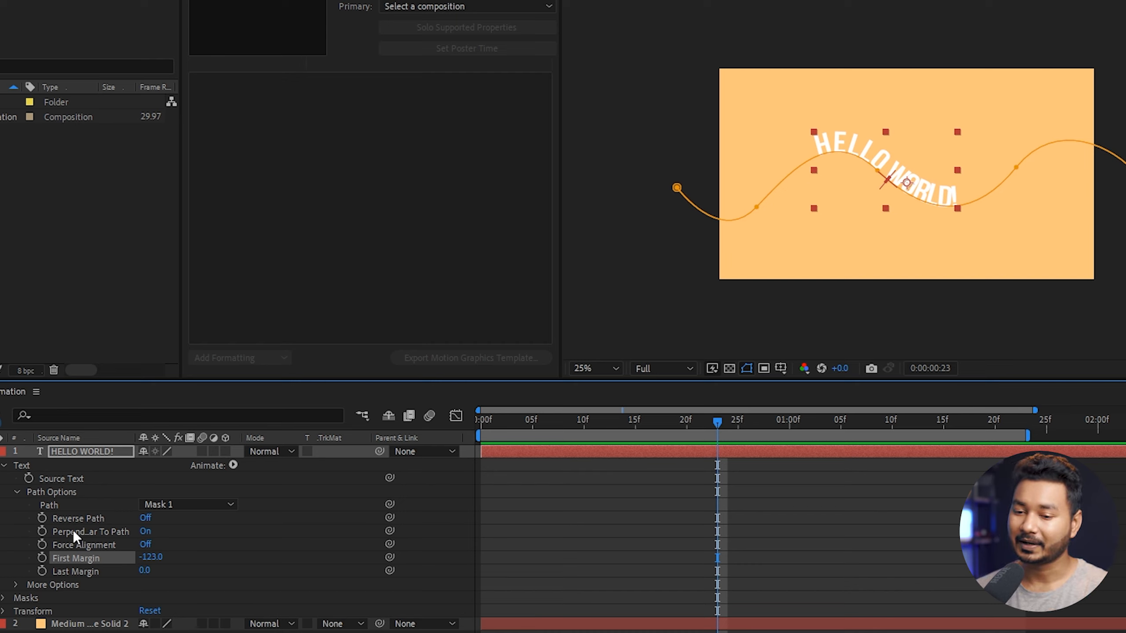
Turn Perpendicular To Path off, examine how the letters sit on the curve, and turn it back on.
click(146, 532)
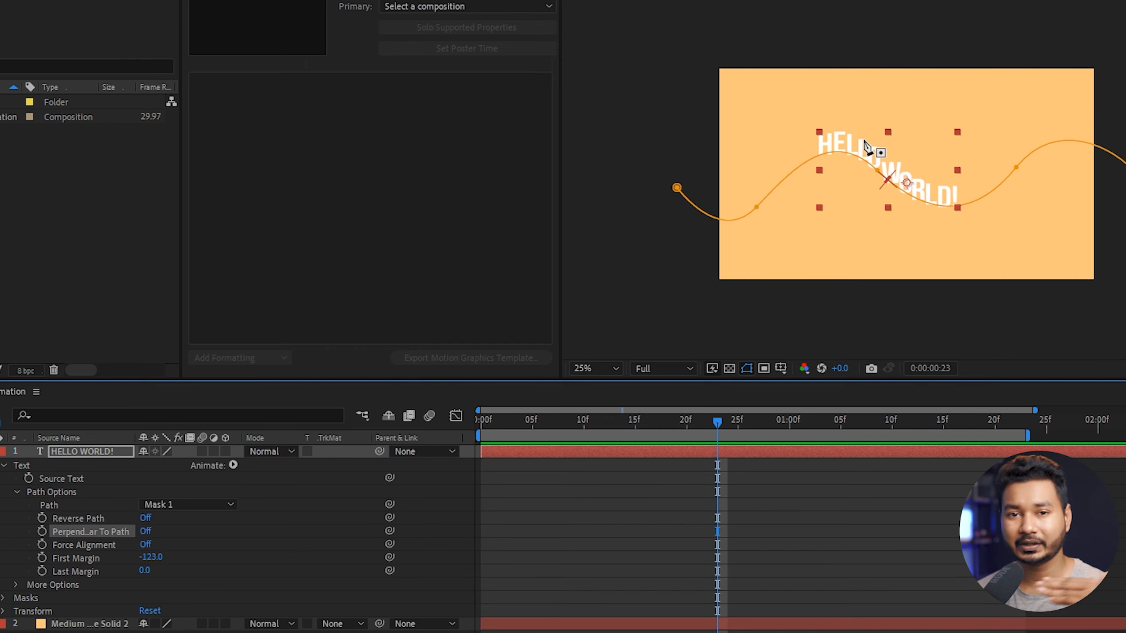
scroll(998, 165, up, 3)
scroll(997, 165, down, 2)
scroll(998, 165, up, 1)
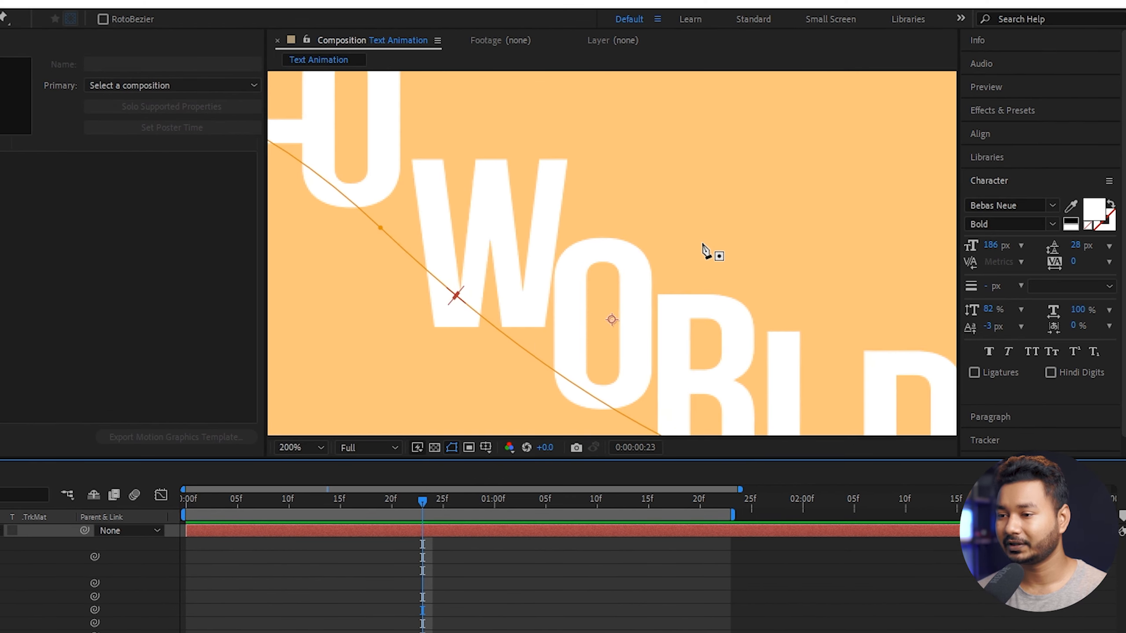
scroll(441, 202, up, 1)
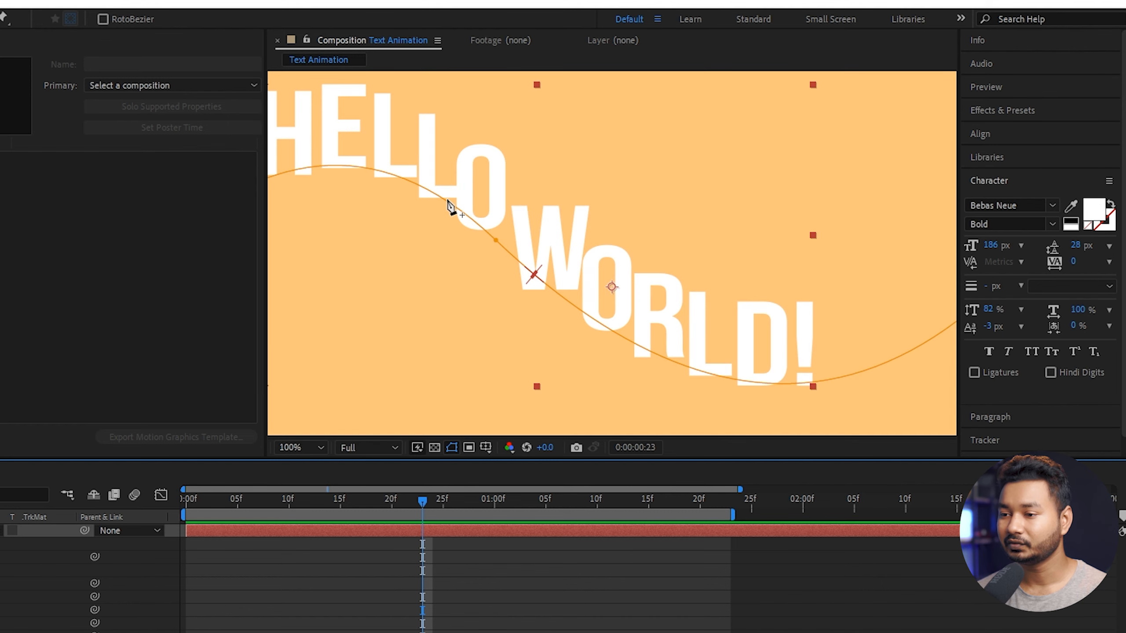
drag(413, 193, 621, 304)
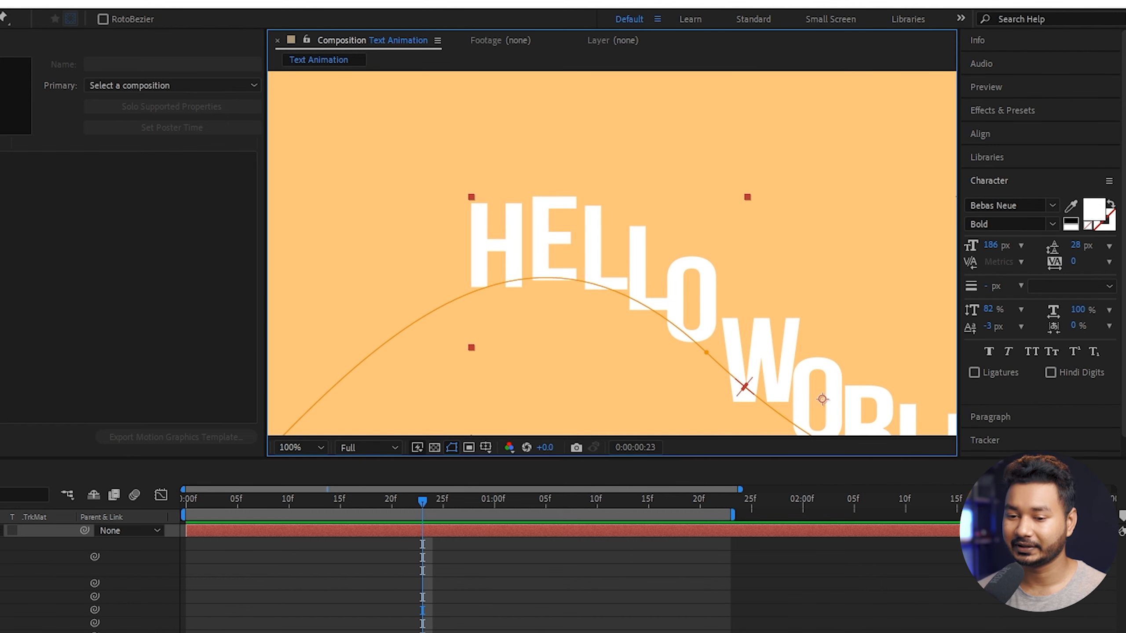
click(1, 610)
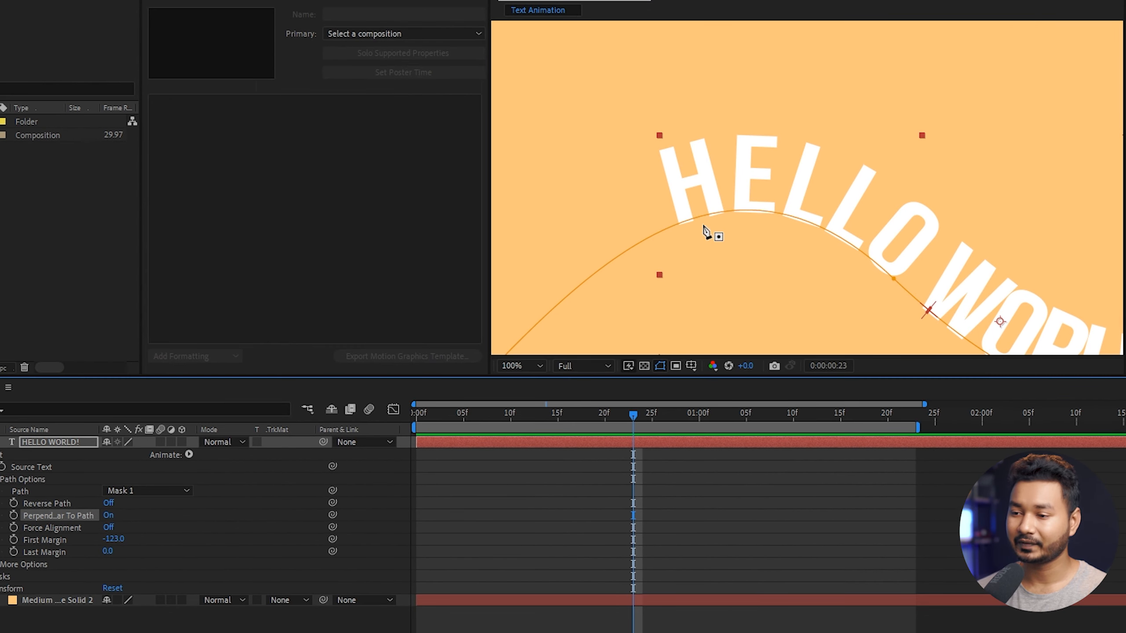
Turn on Force Alignment for the text along the Mask 1 path.
key(comma)
key(comma)
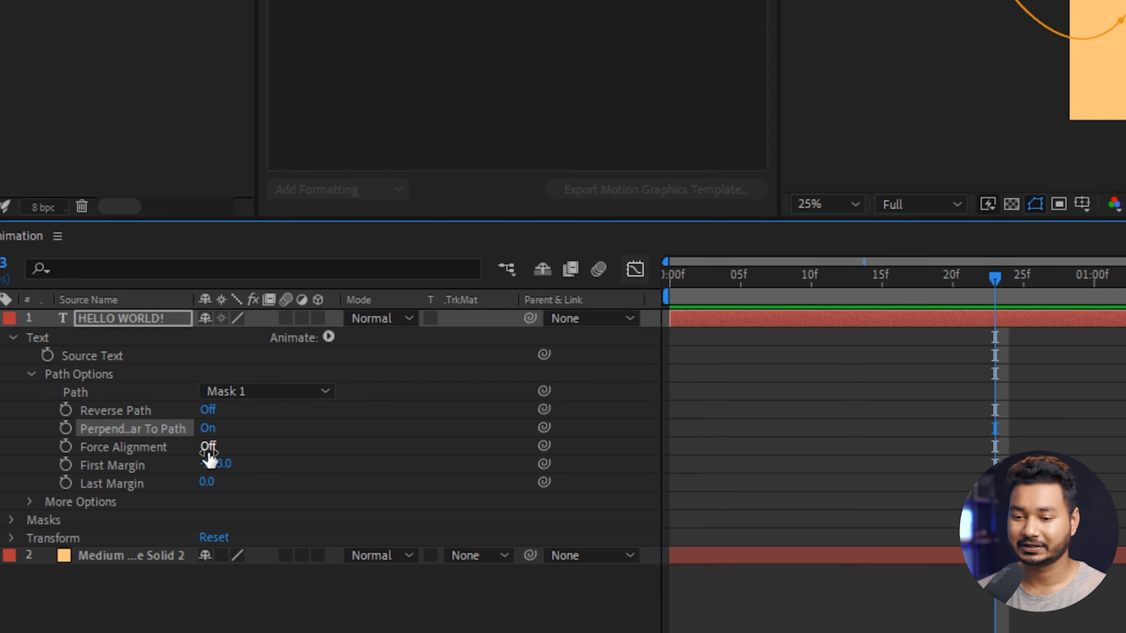
click(209, 446)
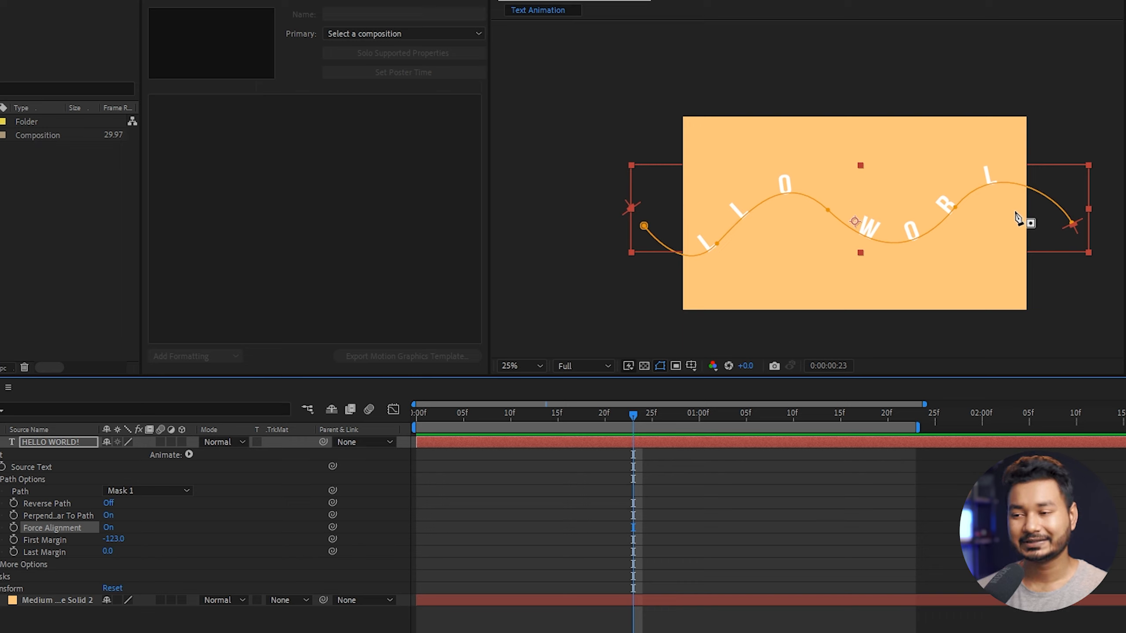
Turn Force Alignment off and add a First Margin keyframe of -1603 at 0:00:00:00, placing HELLO WORLD! outside the frame before the path's start.
click(109, 528)
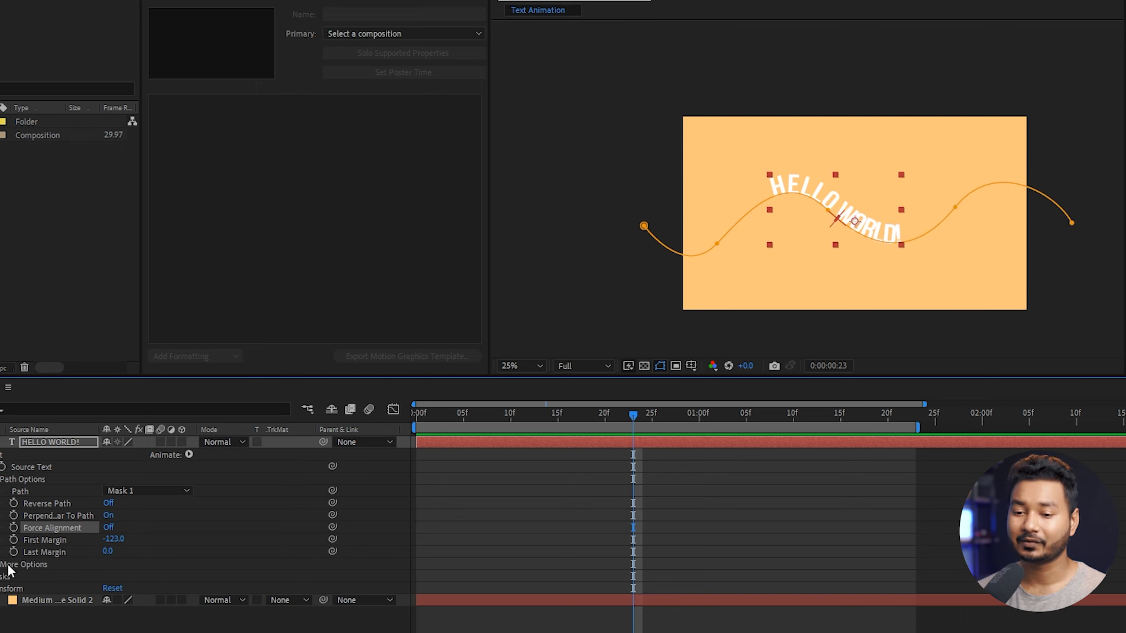
click(55, 549)
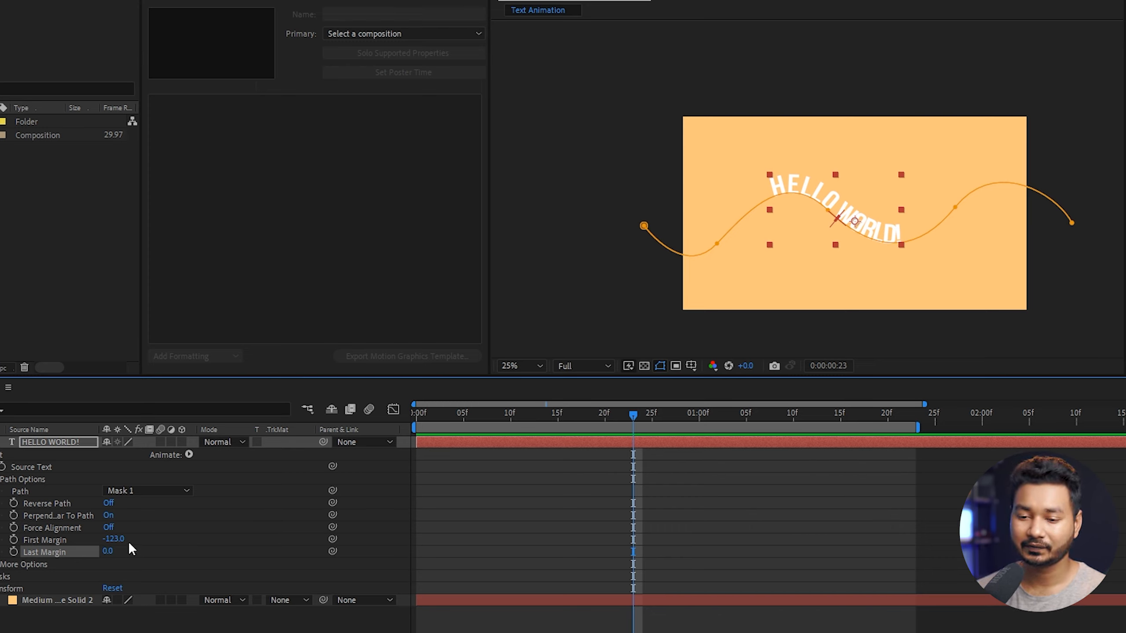
drag(120, 542, 119, 542)
drag(526, 414, 376, 439)
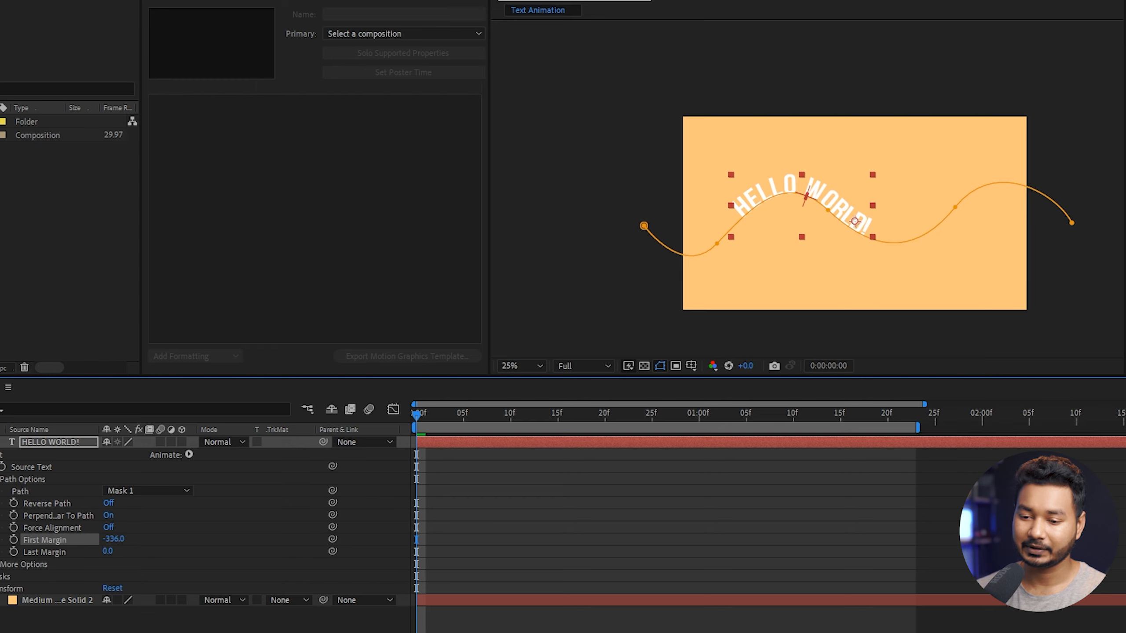
mouse_move(120, 539)
mouse_down()
mouse_move(80, 539)
mouse_move(158, 557)
mouse_move(106, 546)
mouse_move(126, 545)
mouse_move(85, 559)
mouse_move(106, 540)
mouse_up()
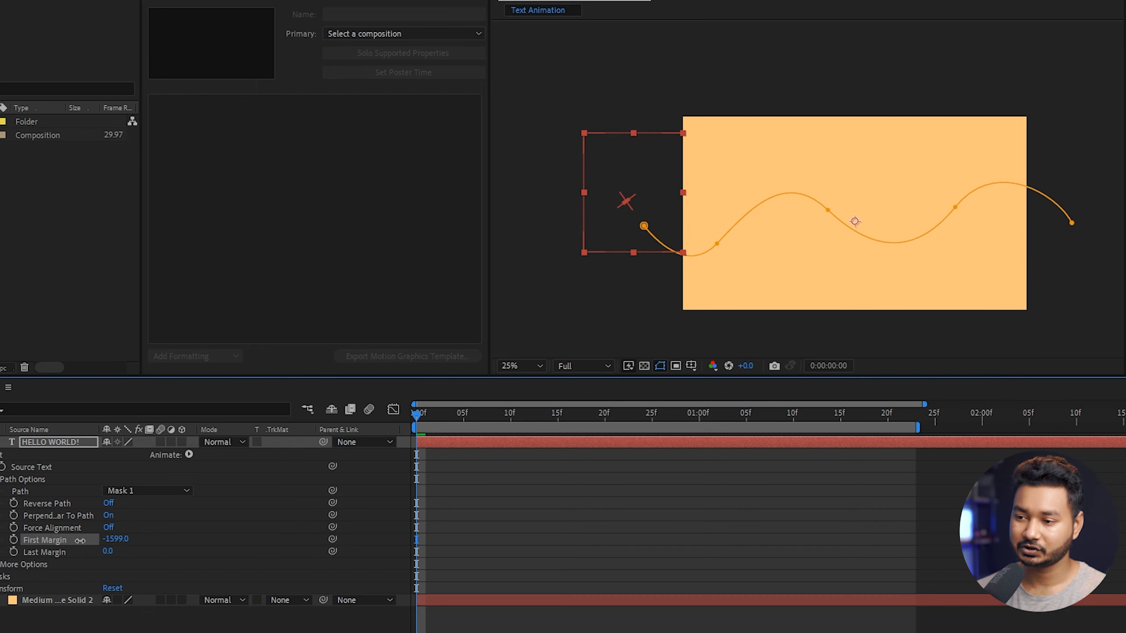
click(14, 539)
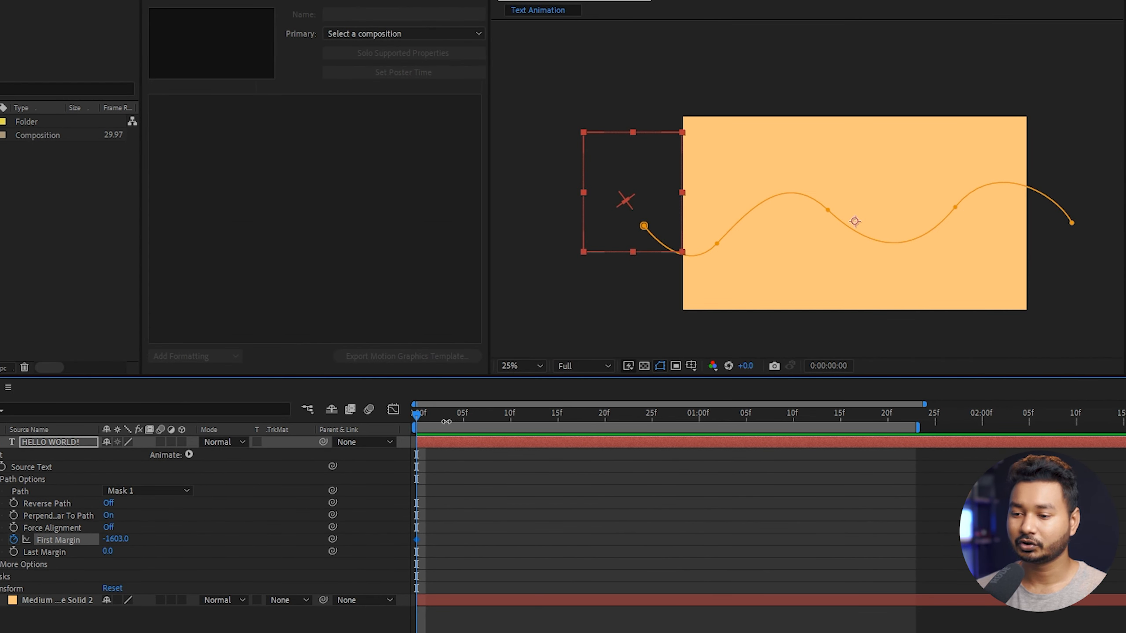
Add a second First Margin keyframe of 1491 at 0:00:01:04 to carry the text past the path's far end.
drag(437, 417, 736, 428)
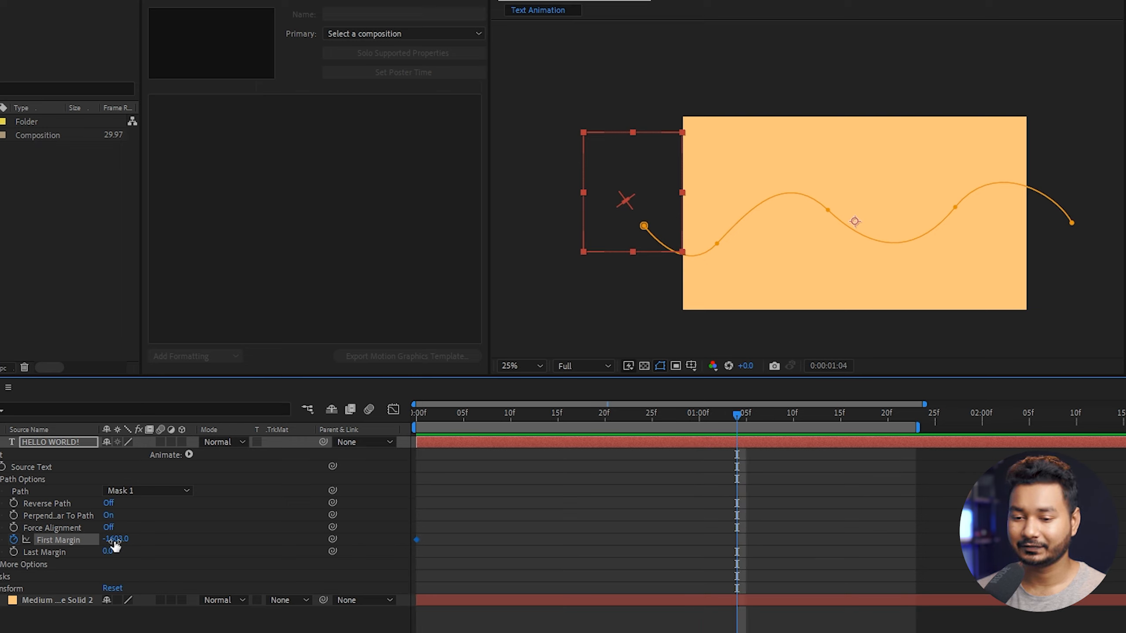
drag(116, 539, 749, 483)
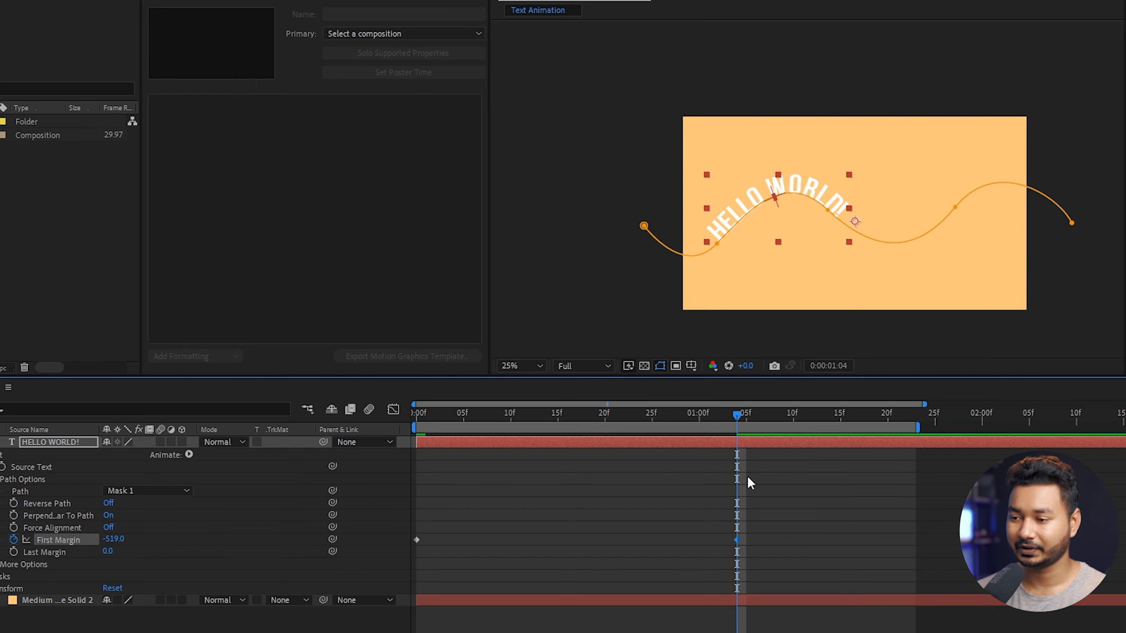
drag(111, 539, 368, 533)
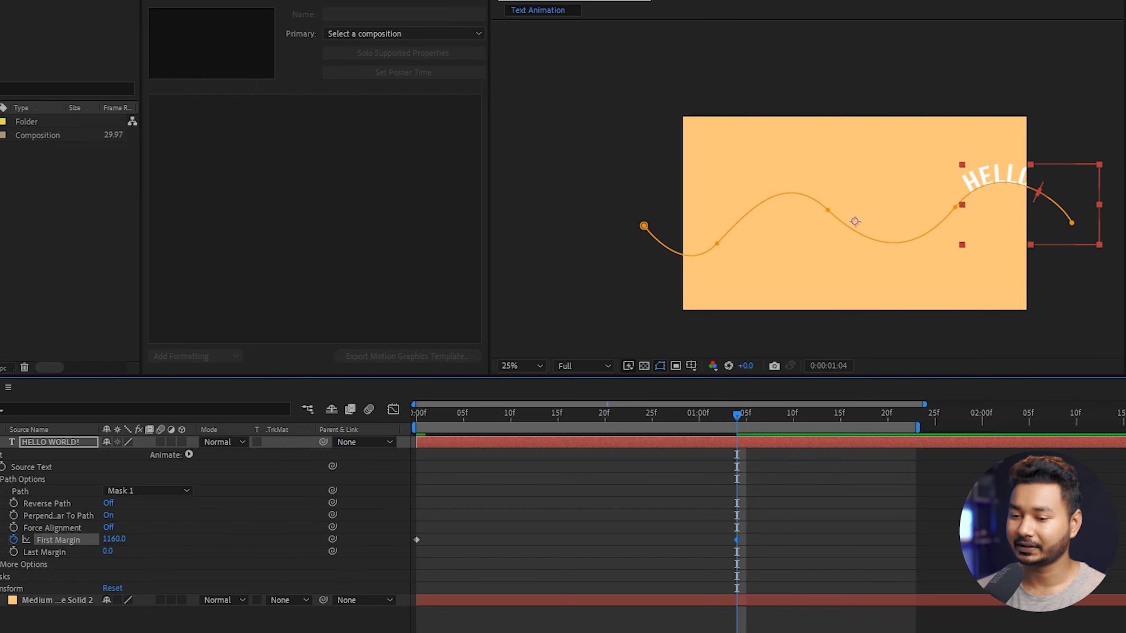
Preview the text moving along the path and shift the second First Margin keyframe to 0:00:01:13.
click(538, 421)
key(space)
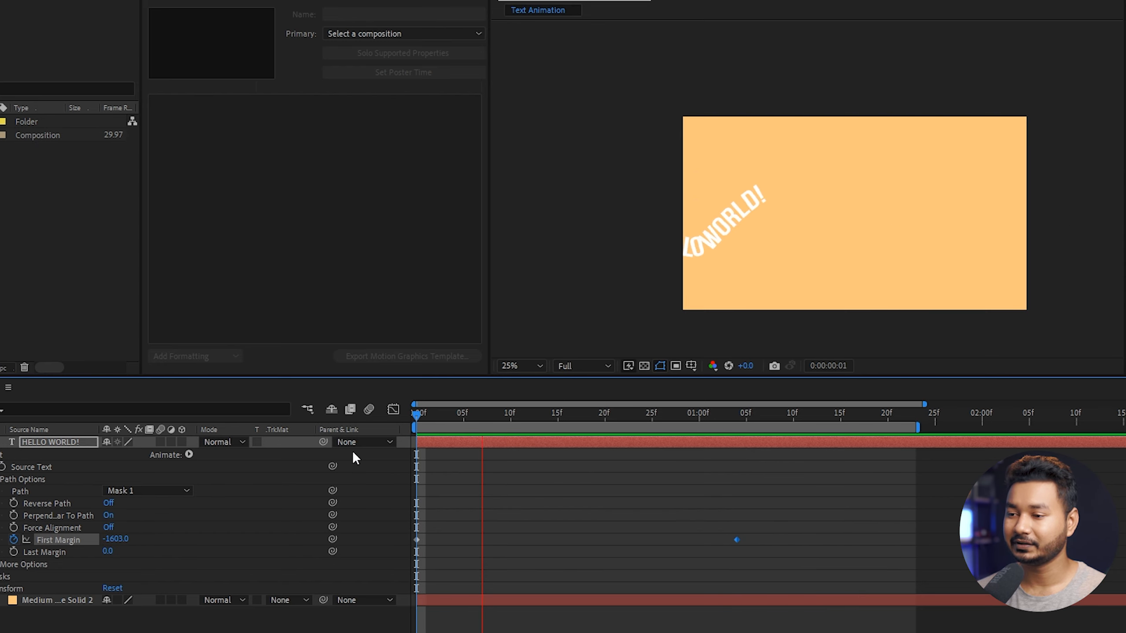
key(space)
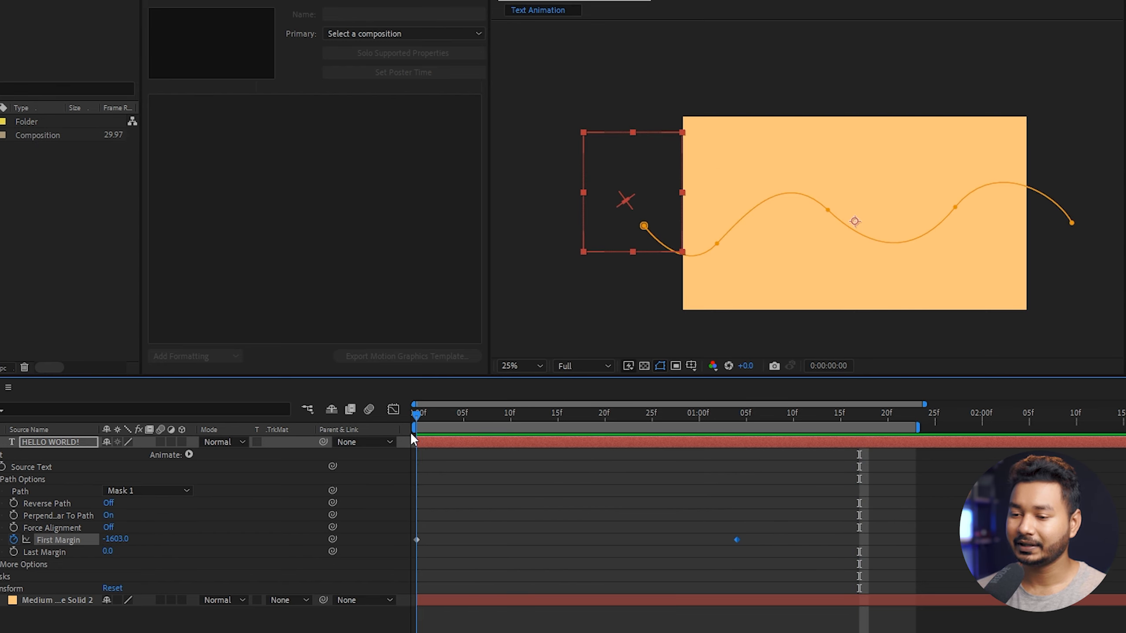
click(785, 540)
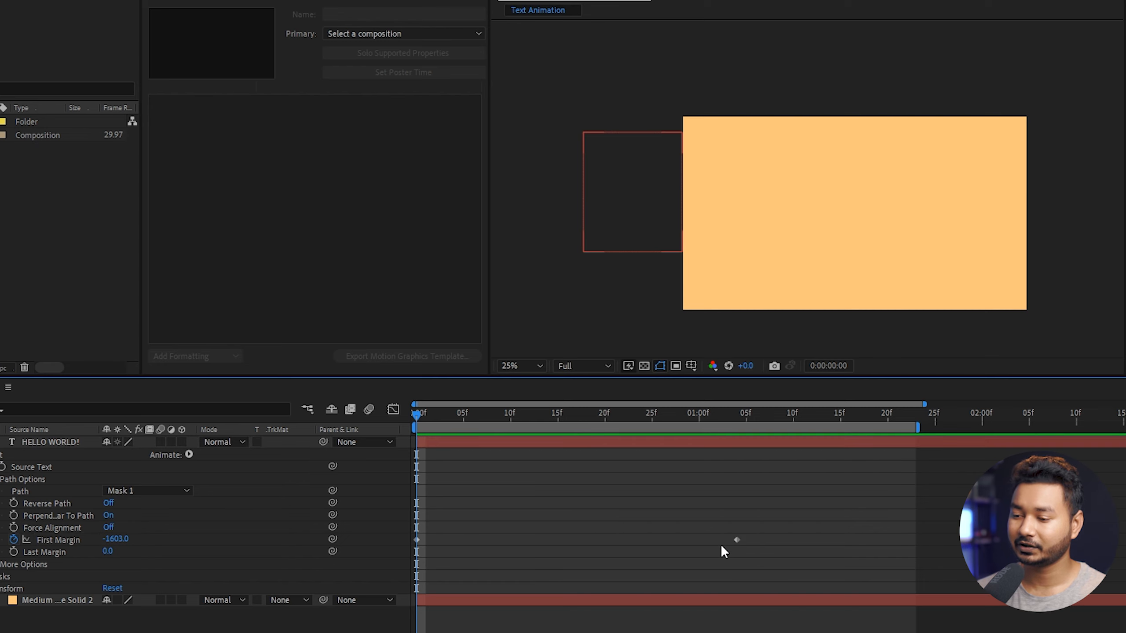
drag(738, 540, 820, 539)
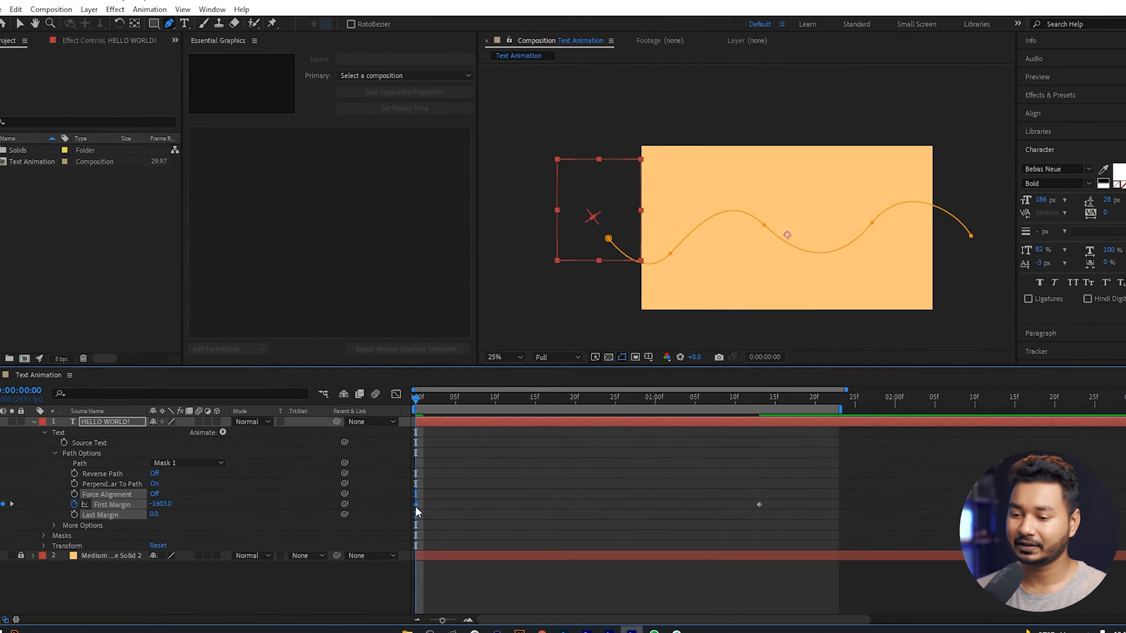
Apply Easy Ease Out to the First Margin keyframe at 0:00:00:00.
click(417, 540)
right_click(417, 497)
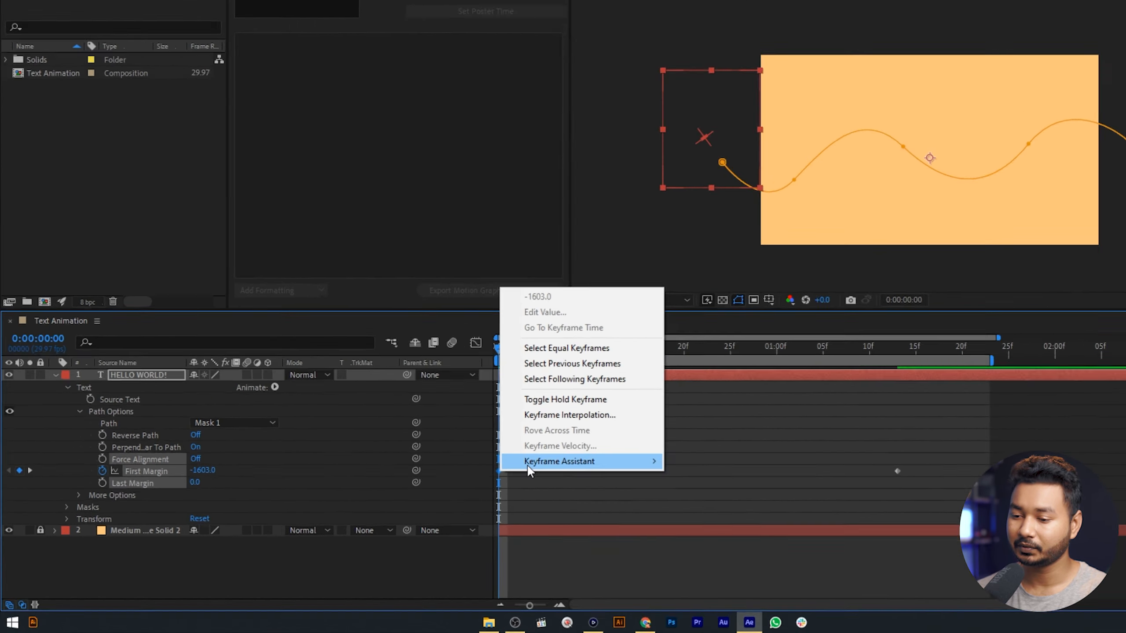
mouse_move(453, 491)
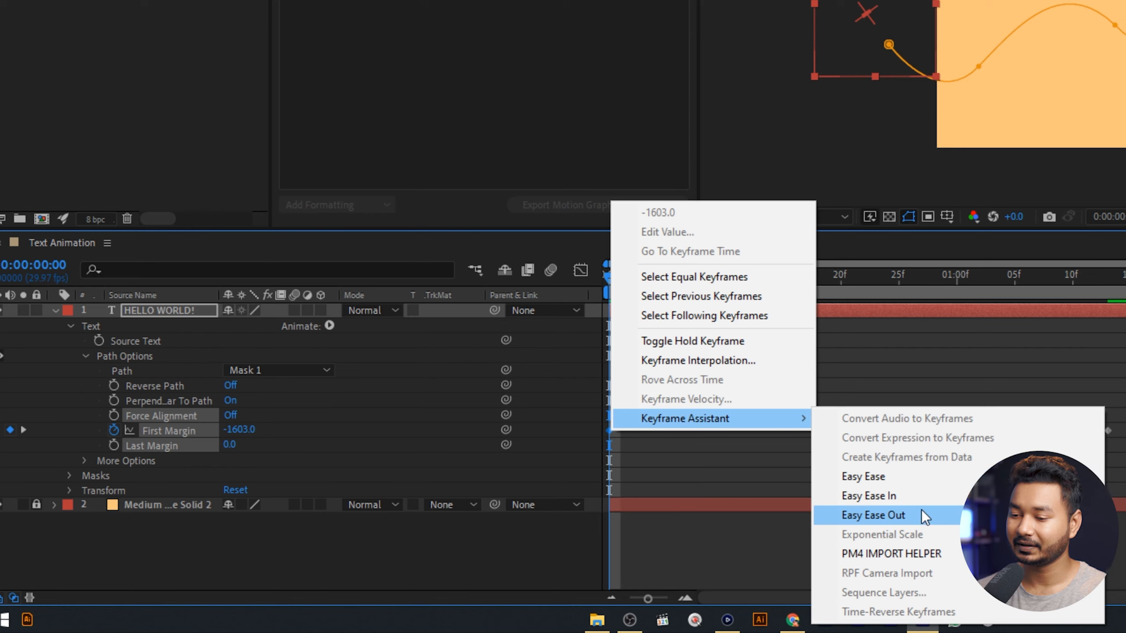
click(935, 515)
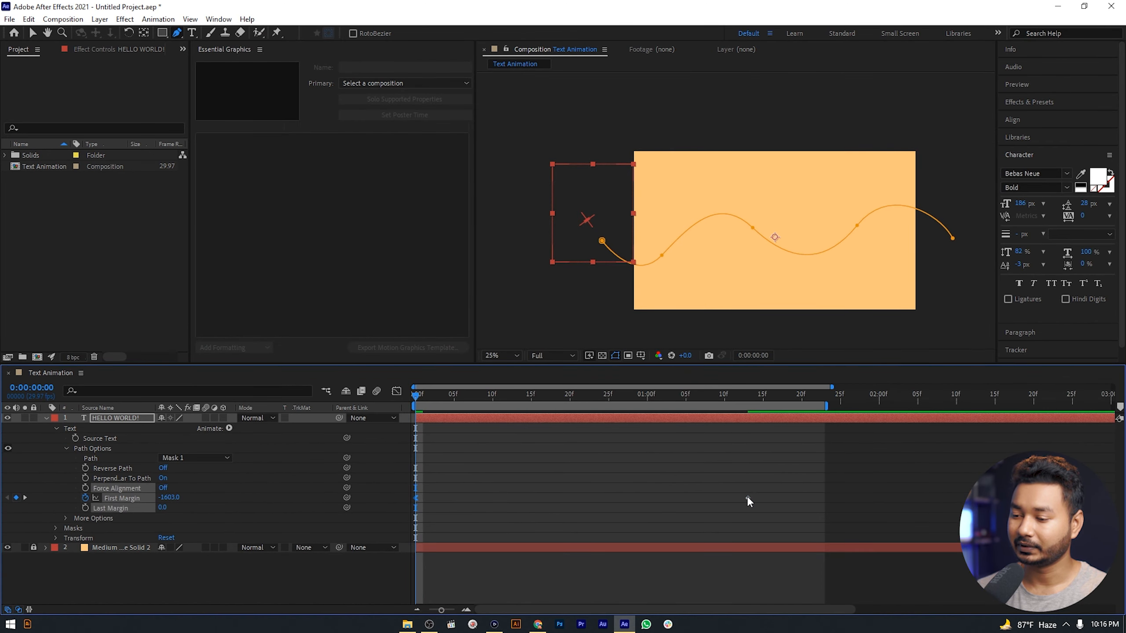
Apply Easy Ease In to the First Margin keyframe at 0:00:01:13 and preview the eased motion.
click(748, 498)
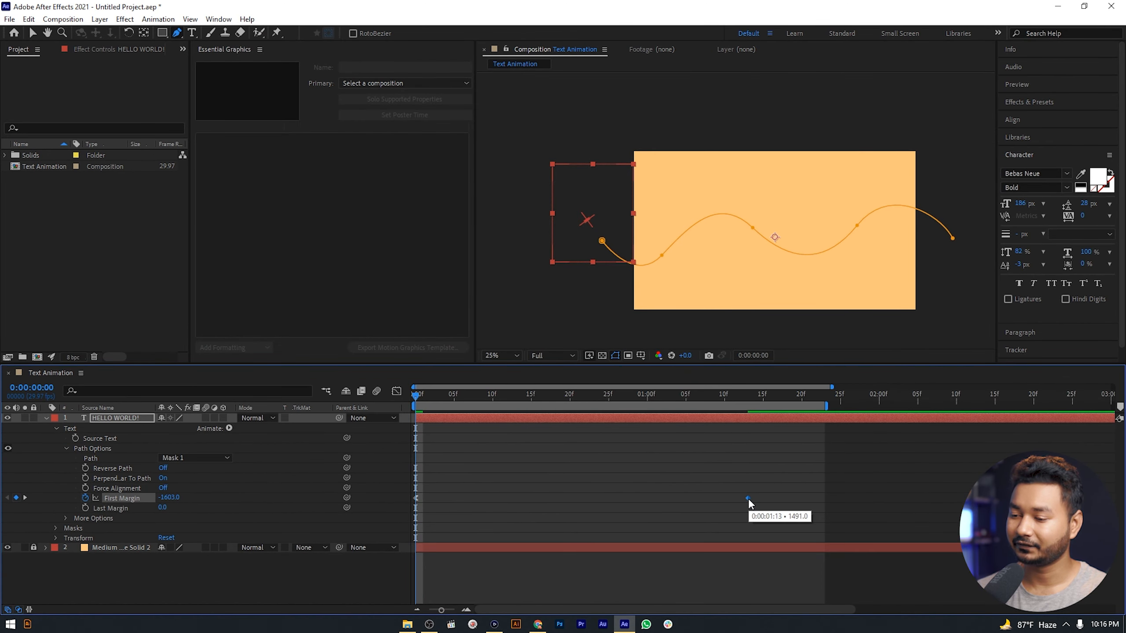
right_click(747, 498)
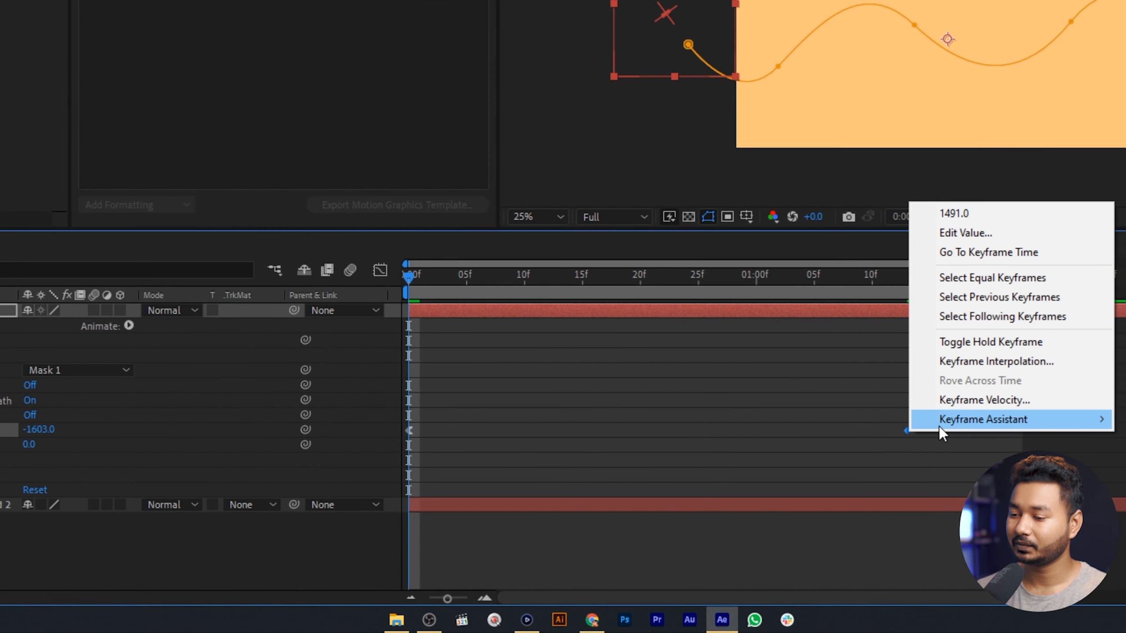
mouse_move(939, 423)
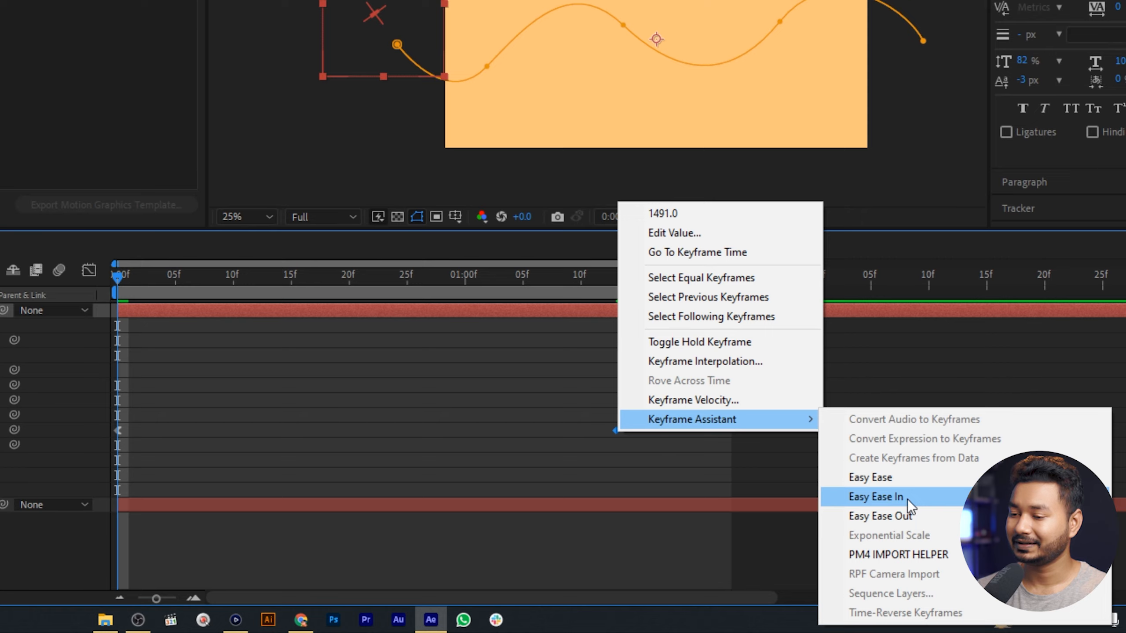
click(908, 499)
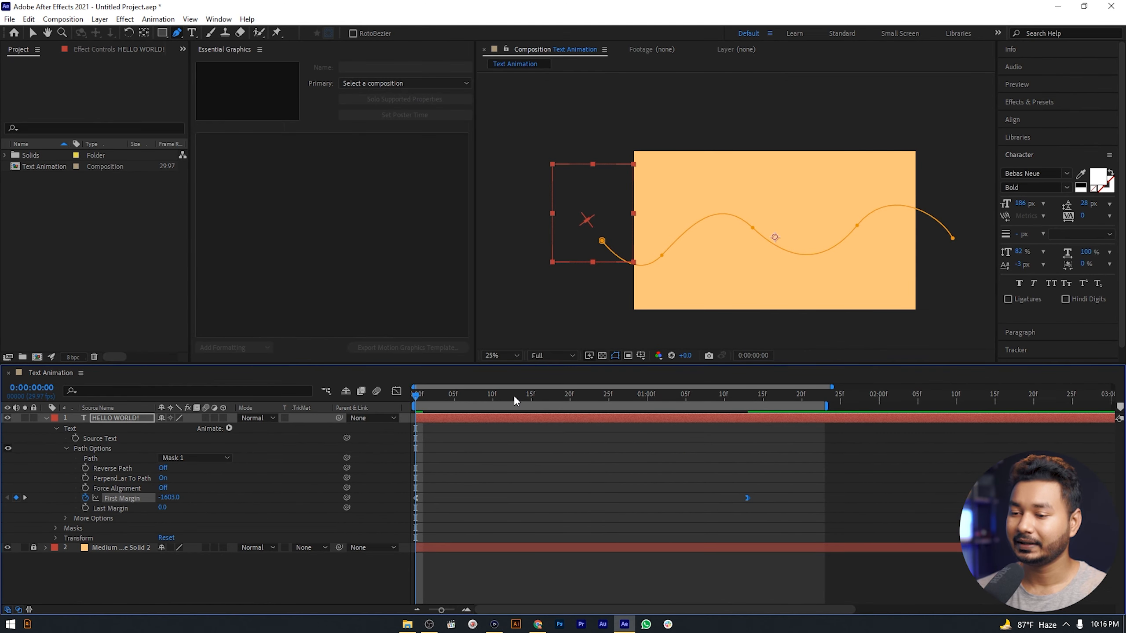
key(space)
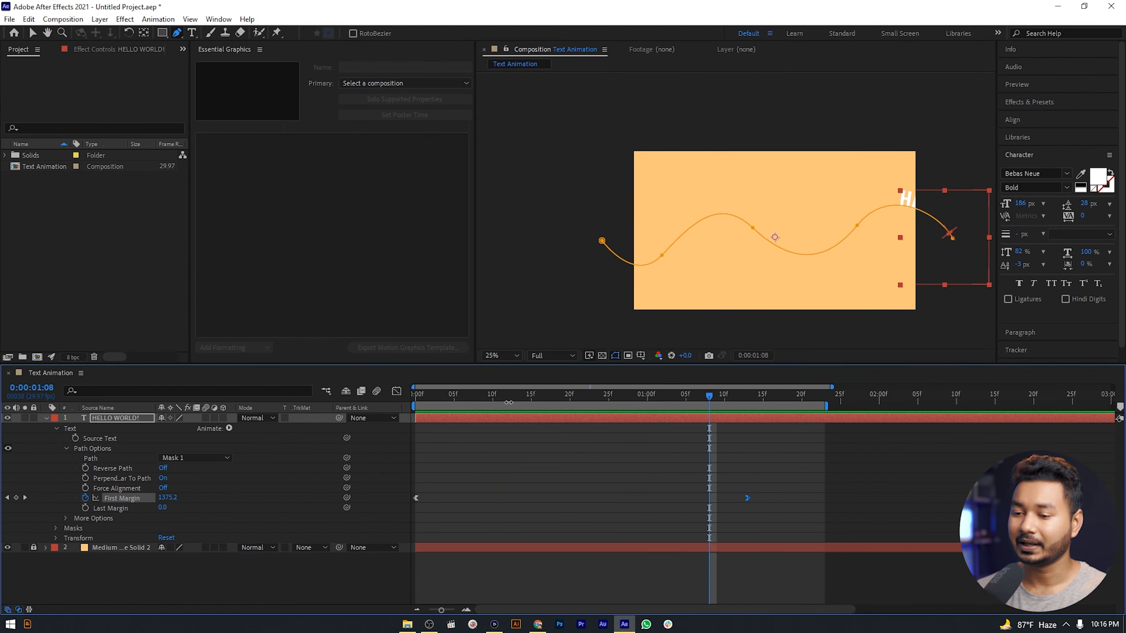
Lengthen both First Margin keyframes' ease handles in the speed graph, the last one more, so the speed peaks before the middle.
drag(779, 486, 390, 519)
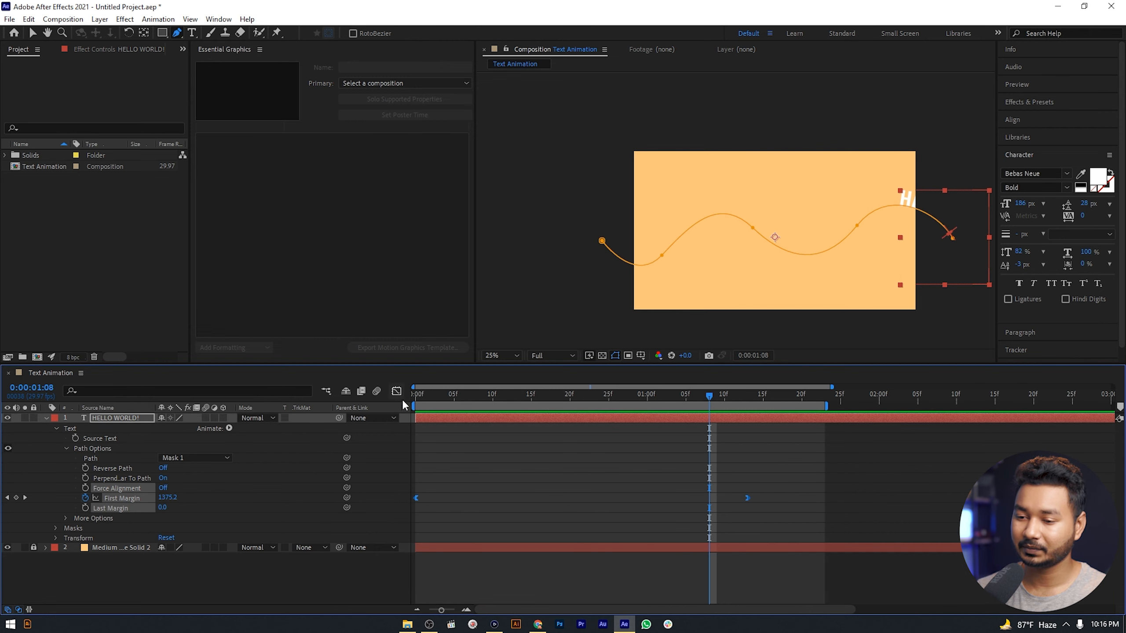
click(397, 390)
key(v)
click(748, 575)
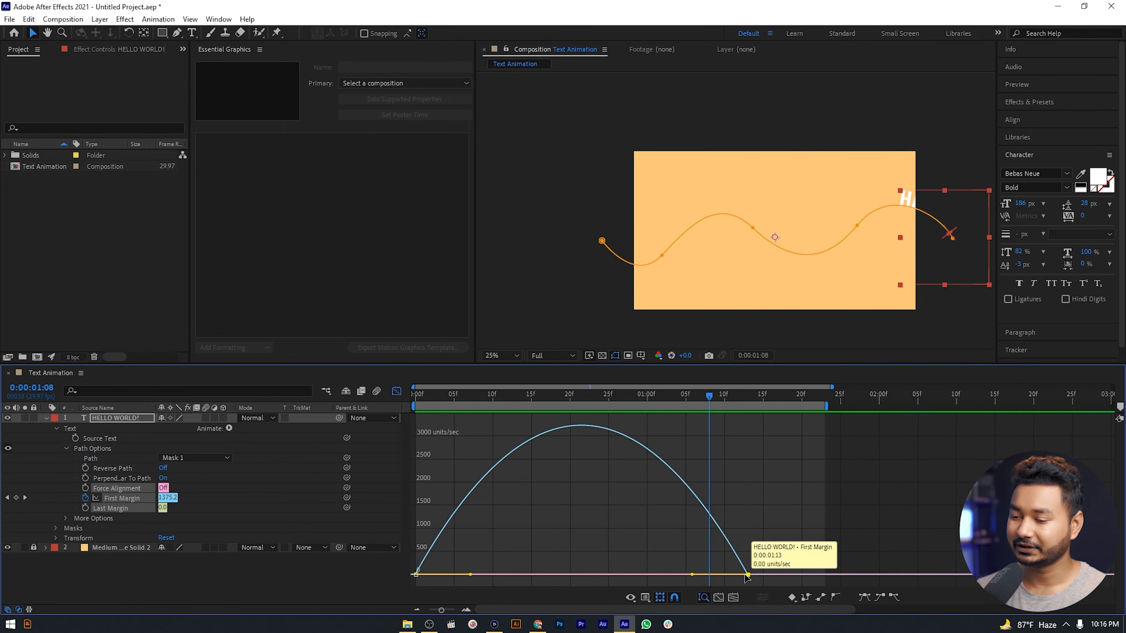
drag(692, 575, 646, 575)
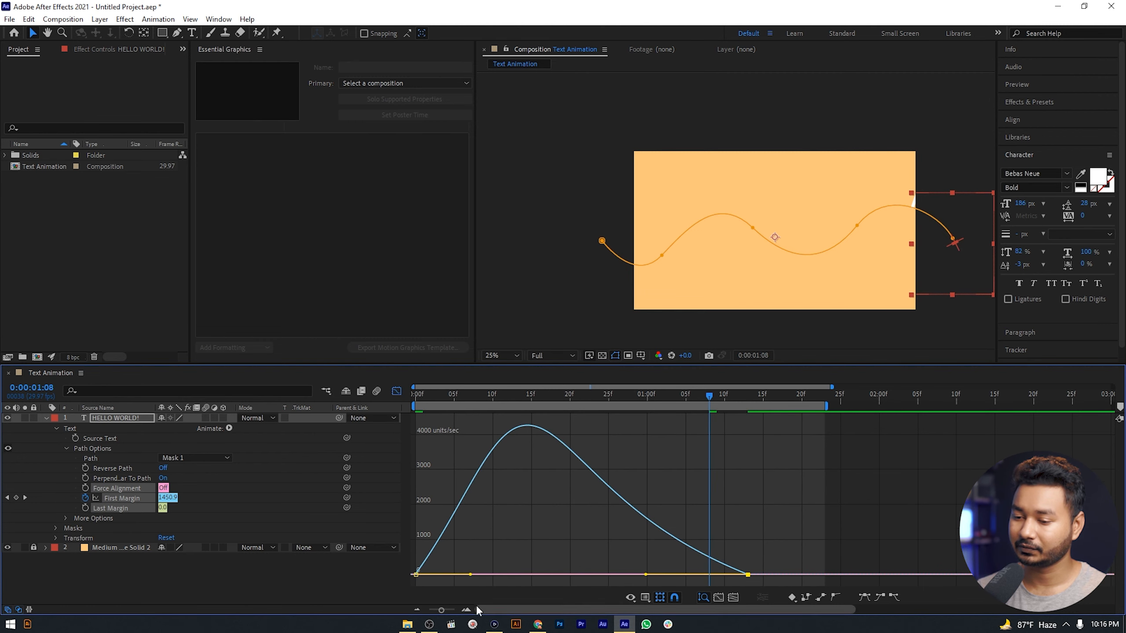
drag(470, 575, 486, 575)
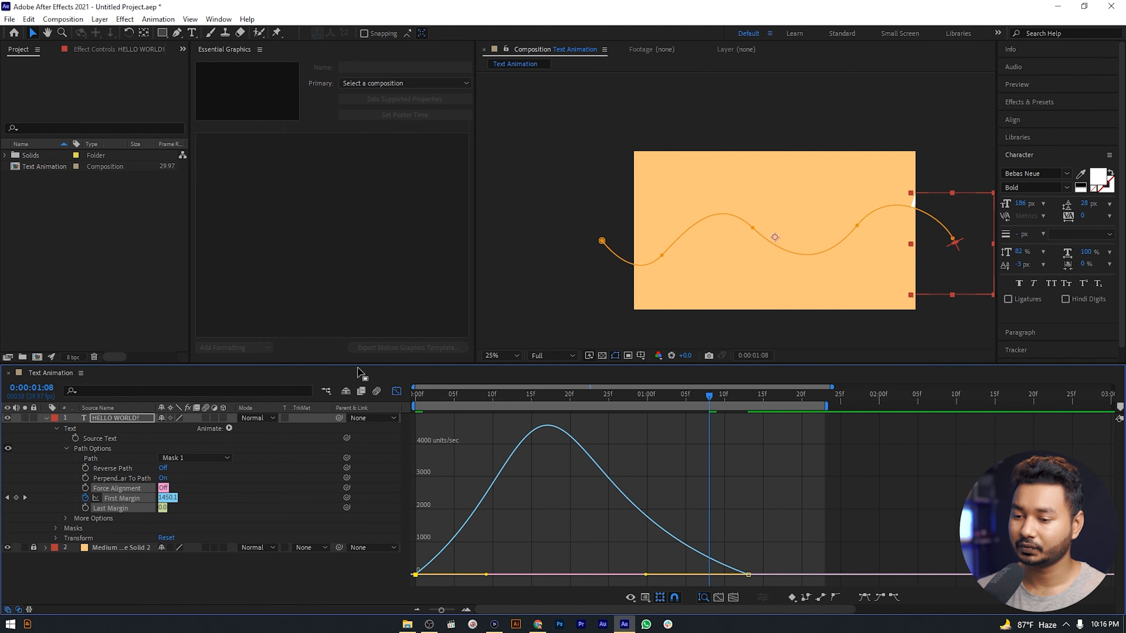
Return from the speed graph to the layer view and preview the text animation from the start.
click(396, 391)
key(Home)
key(space)
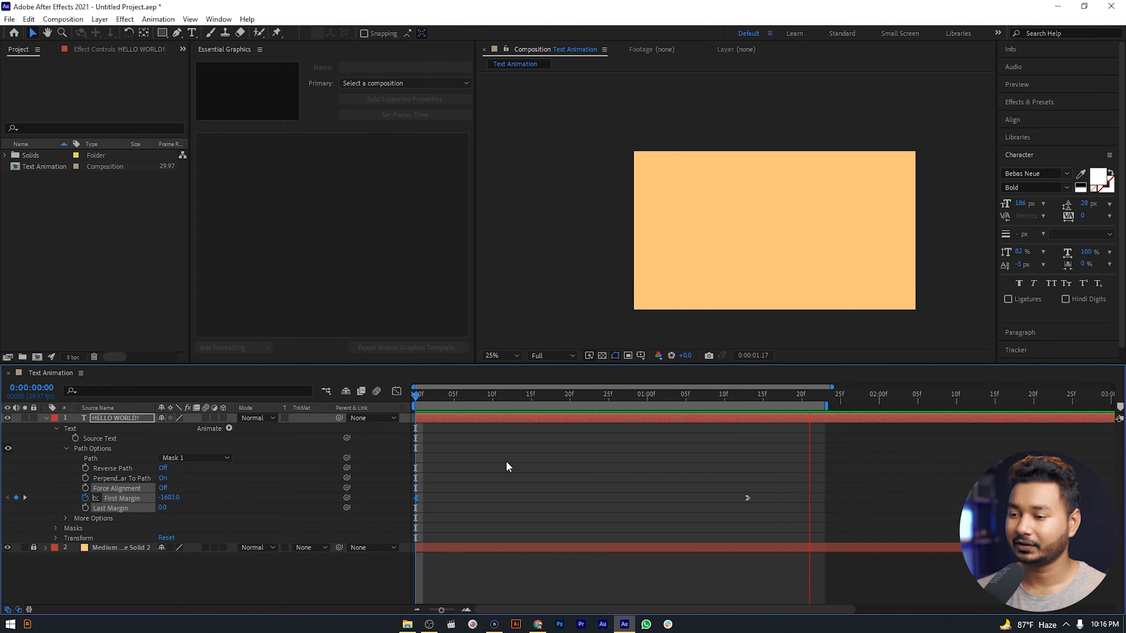
key(space)
Move the last First Margin keyframe to about 0:00:01:22 and preview the slower animation from the start.
drag(749, 499, 819, 499)
key(Home)
key(space)
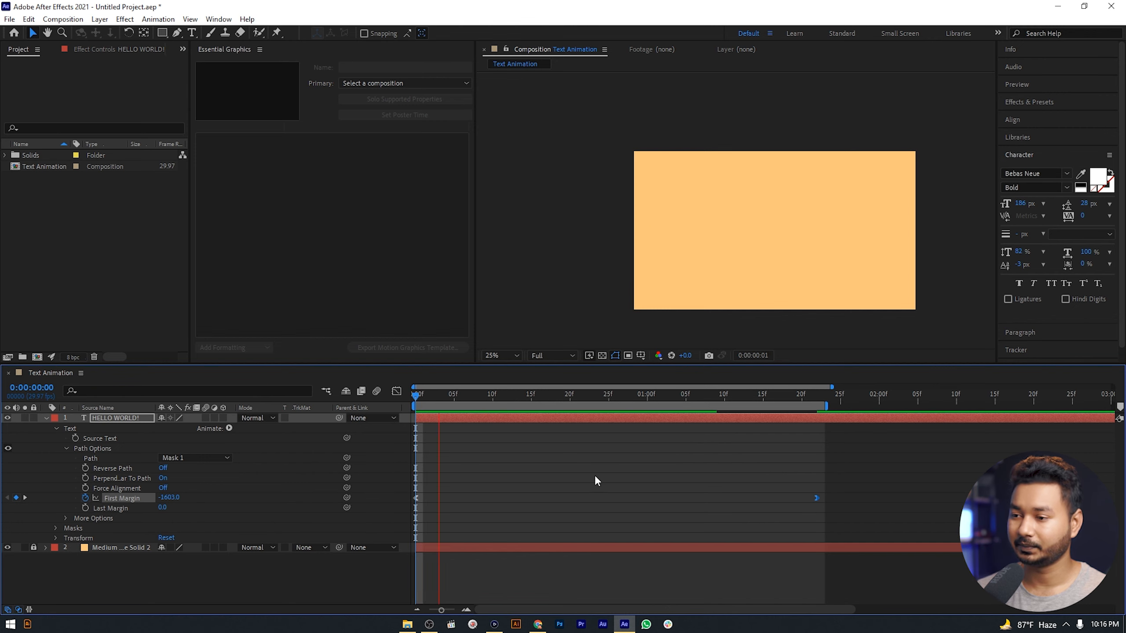